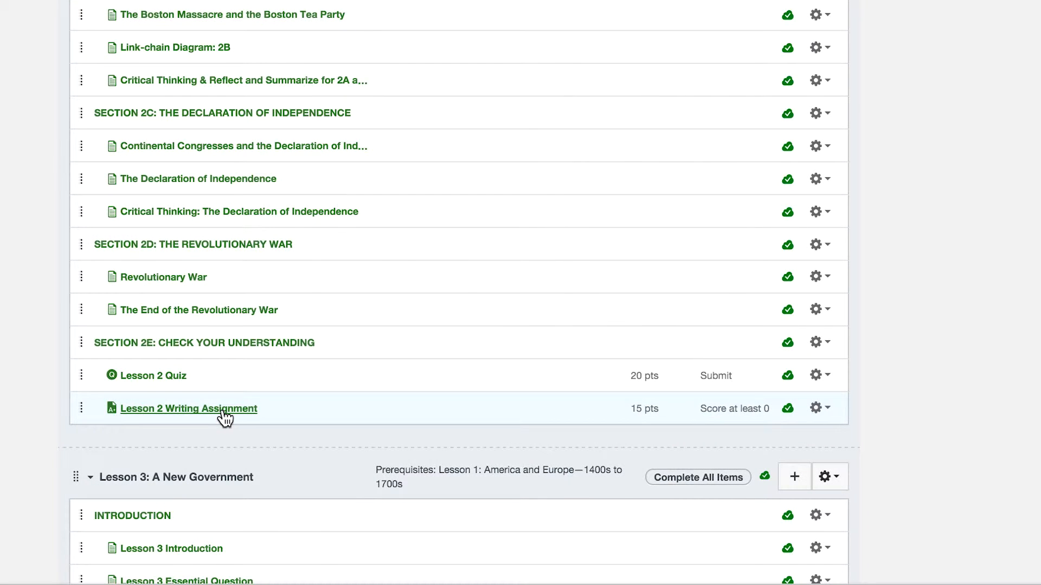
Open the Lesson 2 Writing Assignment, enlarge its instructions box, and review the instructions, submission settings and paragraph rubric
{"action": "left_click", "coordinate": [224, 412]}
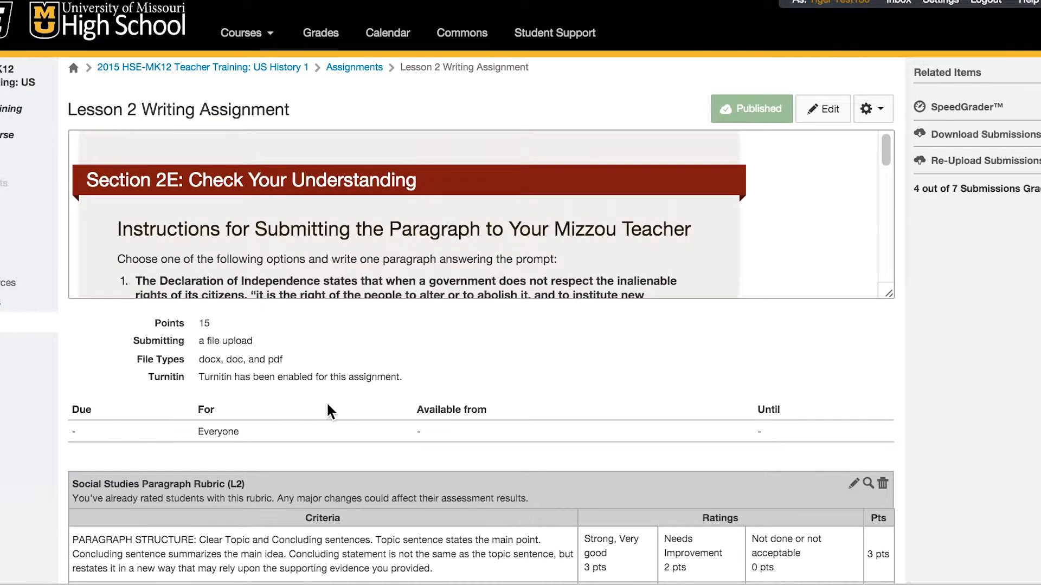
{"action": "scroll", "coordinate": [469, 377], "scroll_direction": "down", "scroll_amount": 1}
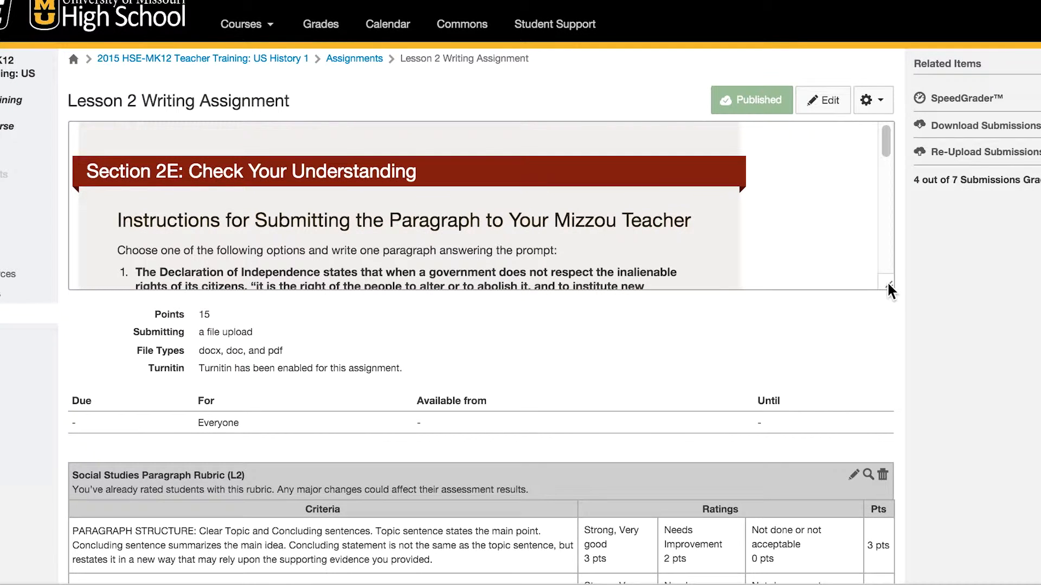
{"action": "left_click_drag", "start_coordinate": [888, 286], "coordinate": [887, 569]}
{"action": "scroll", "coordinate": [737, 329], "scroll_direction": "down", "scroll_amount": 1}
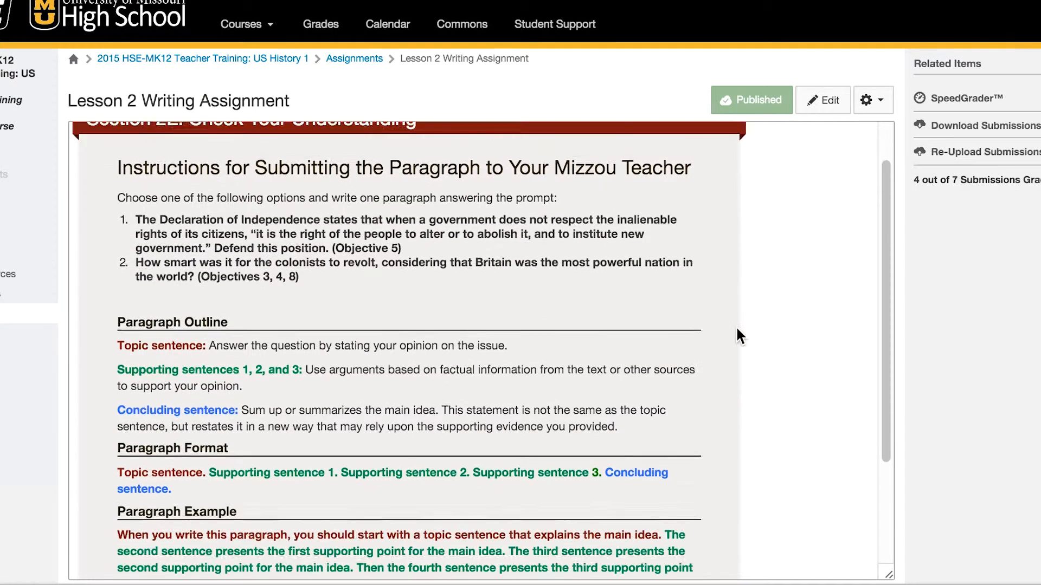
{"action": "scroll", "coordinate": [737, 329], "scroll_direction": "down", "scroll_amount": 10}
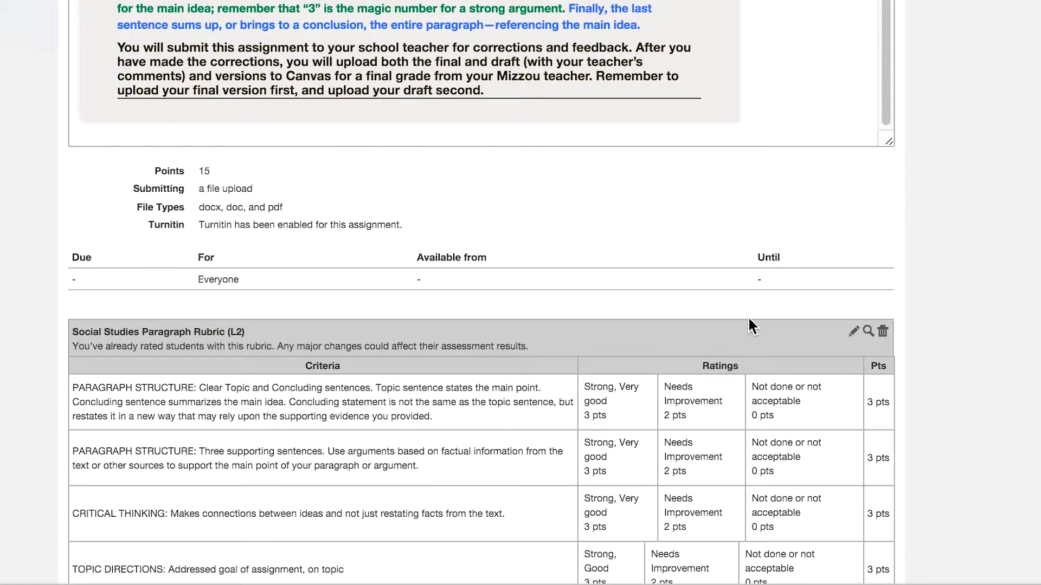
{"action": "left_click_drag", "start_coordinate": [417, 222], "coordinate": [196, 220]}
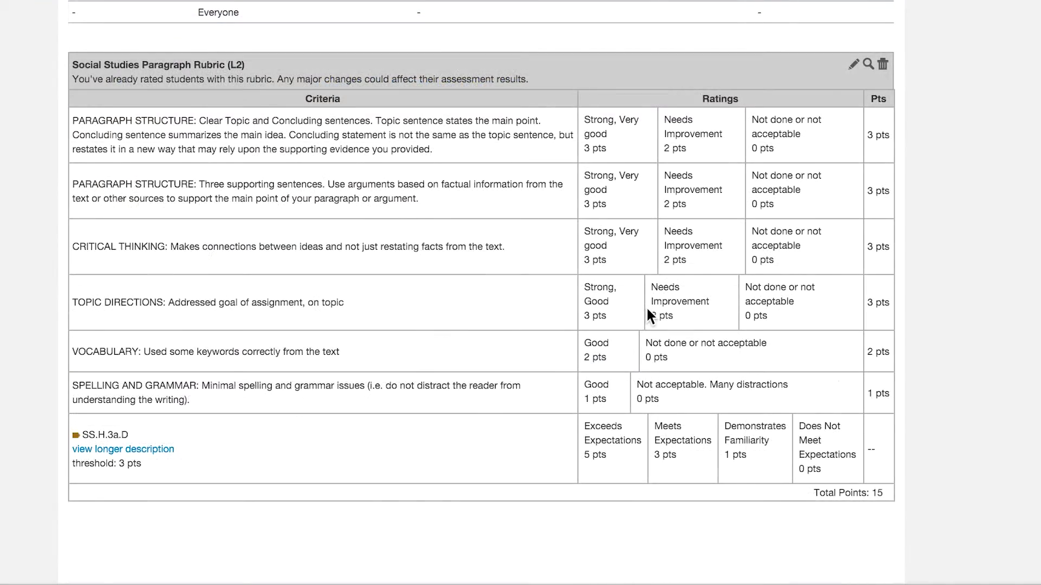
{"action": "scroll", "coordinate": [646, 307], "scroll_direction": "up", "scroll_amount": 1}
{"action": "scroll", "coordinate": [645, 317], "scroll_direction": "up", "scroll_amount": 15}
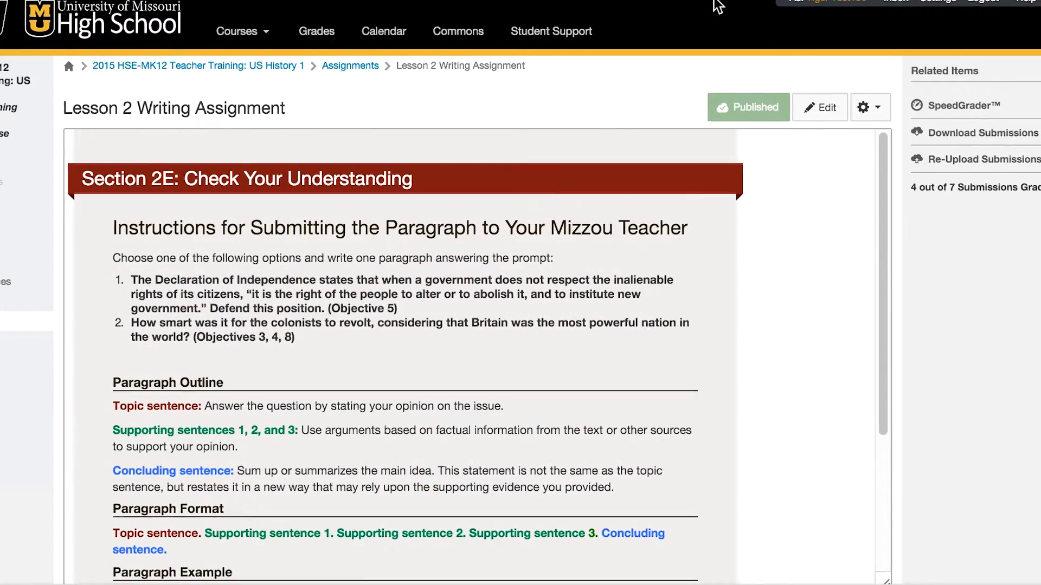
Open the assignment in SpeedGrader and filter the student list to the School B section
{"action": "left_click", "coordinate": [928, 100]}
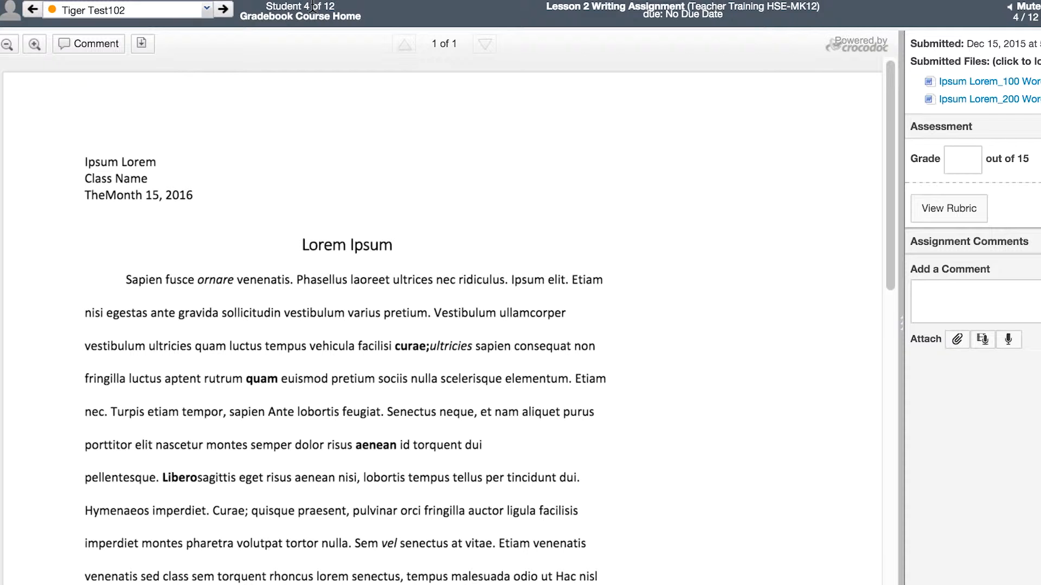
{"action": "left_click", "coordinate": [206, 9]}
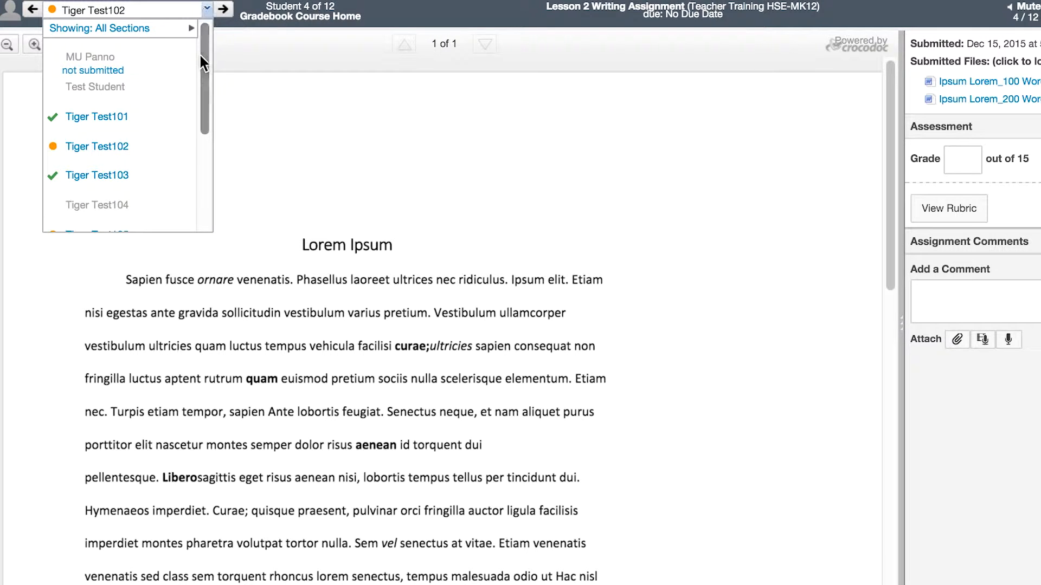
{"action": "mouse_move", "coordinate": [201, 84]}
{"action": "left_mouse_down"}
{"action": "mouse_move", "coordinate": [202, 209]}
{"action": "mouse_move", "coordinate": [195, 75]}
{"action": "left_mouse_up"}
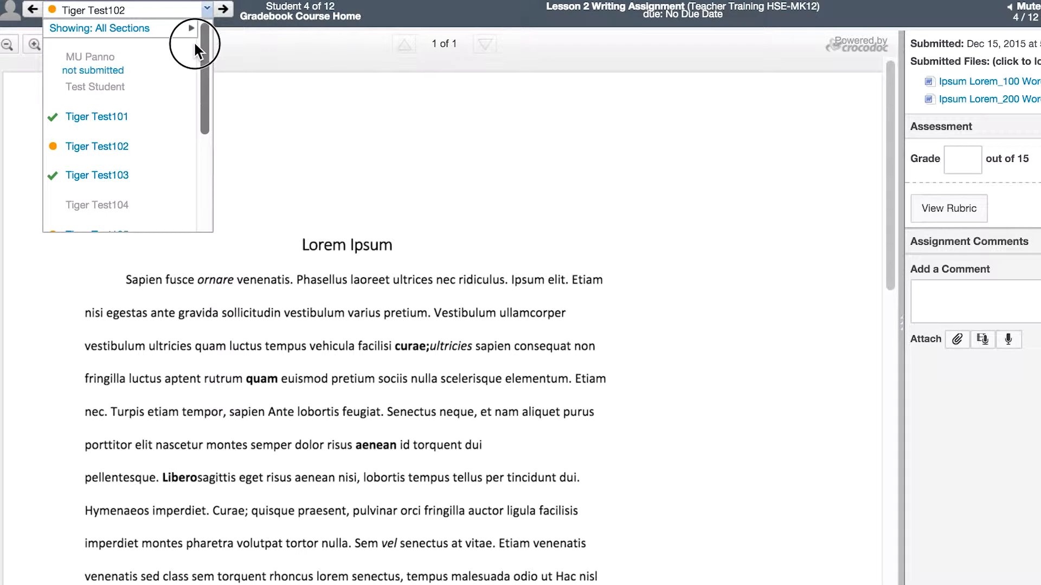
{"action": "mouse_move", "coordinate": [162, 28]}
{"action": "left_click", "coordinate": [242, 46]}
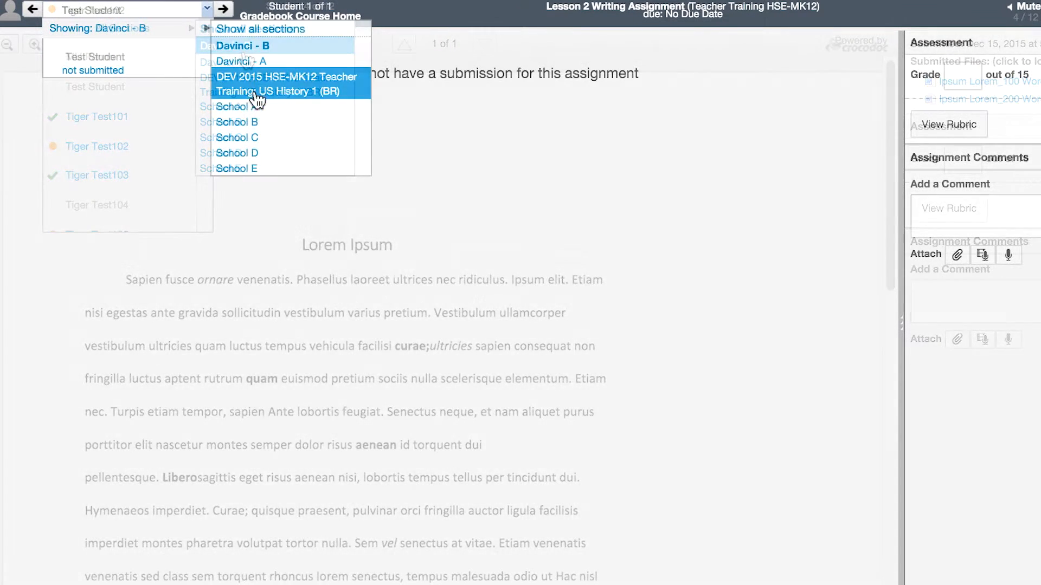
{"action": "left_click", "coordinate": [255, 126]}
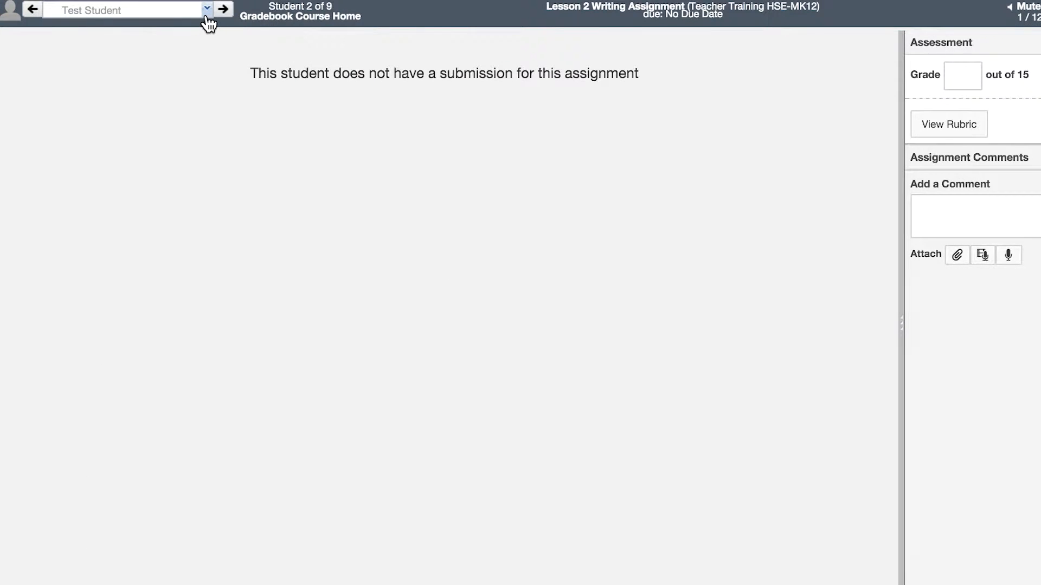
{"action": "left_click", "coordinate": [206, 16]}
{"action": "left_click_drag", "start_coordinate": [207, 95], "coordinate": [204, 23]}
{"action": "left_click", "coordinate": [243, 51]}
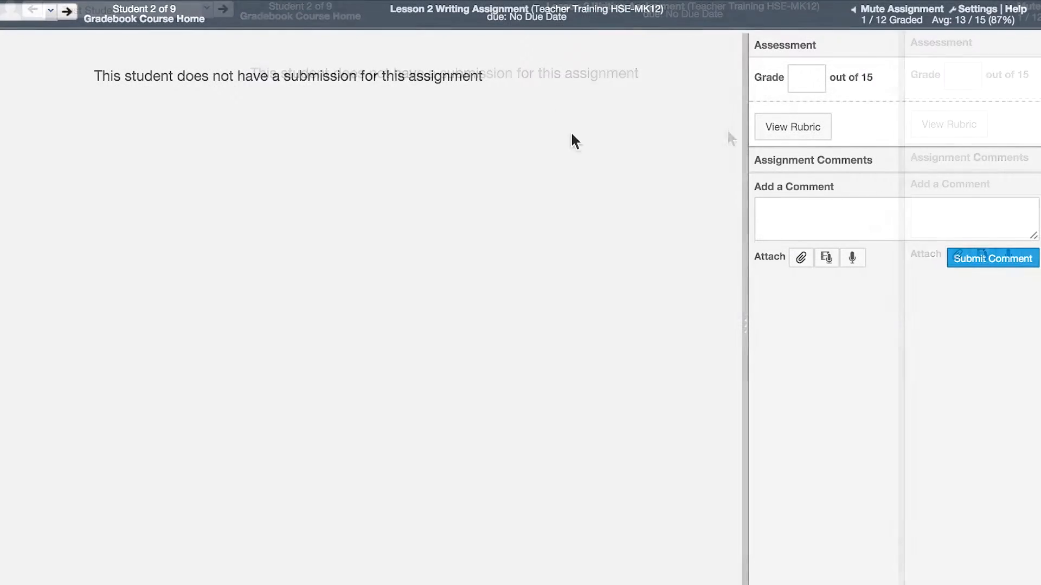
Set SpeedGrader to sort the student list by submission status (needs grading, not submitted, etc) and save the settings
{"action": "left_click", "coordinate": [979, 9]}
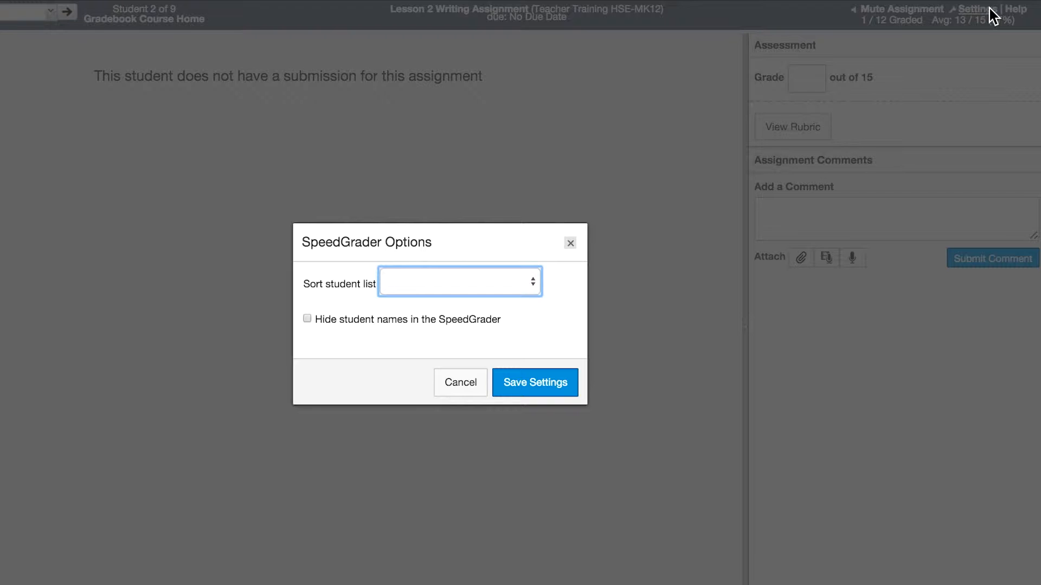
{"action": "left_click", "coordinate": [474, 282]}
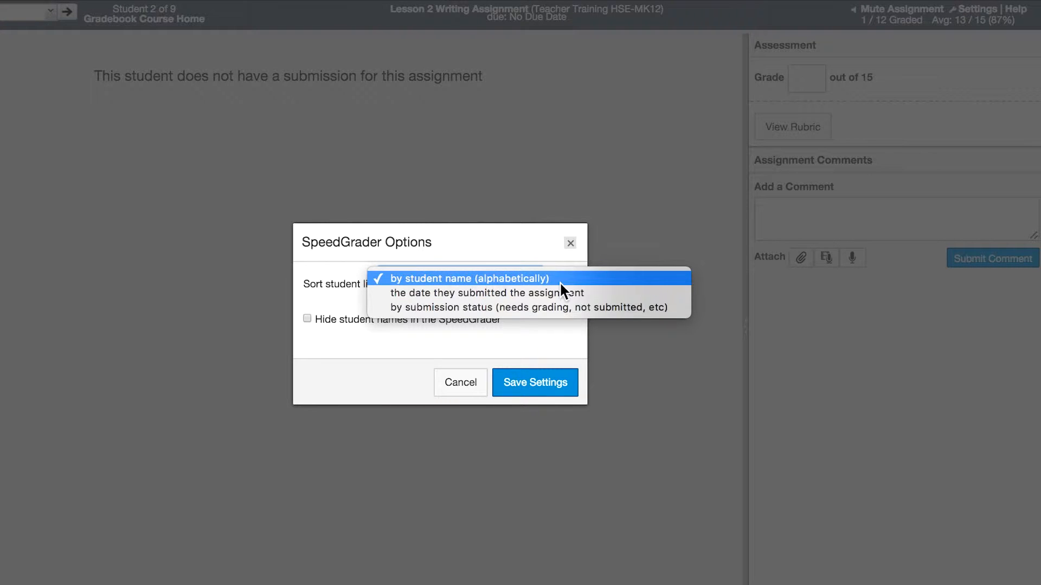
{"action": "left_click", "coordinate": [633, 310]}
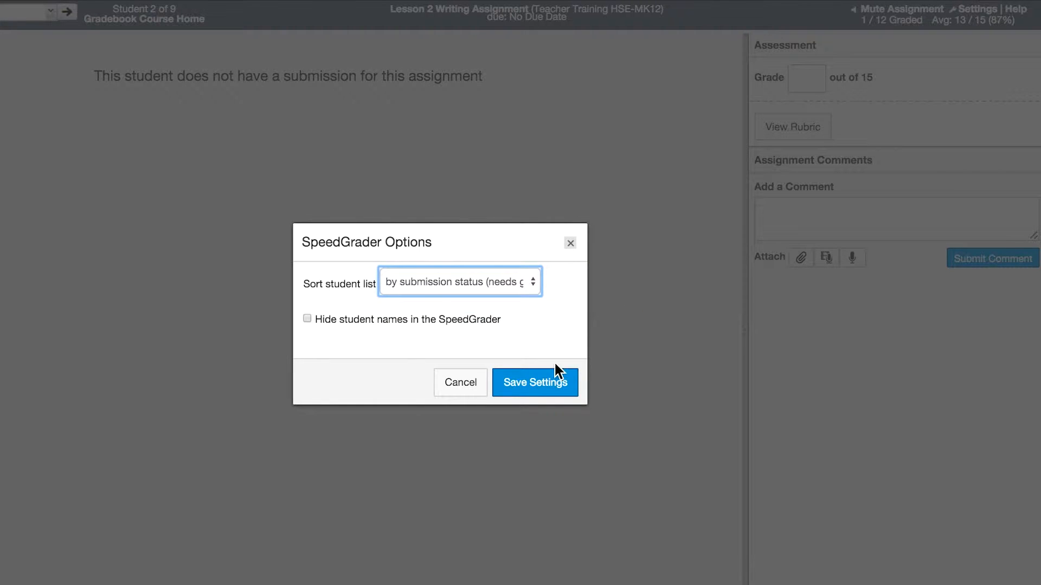
{"action": "left_click", "coordinate": [533, 386]}
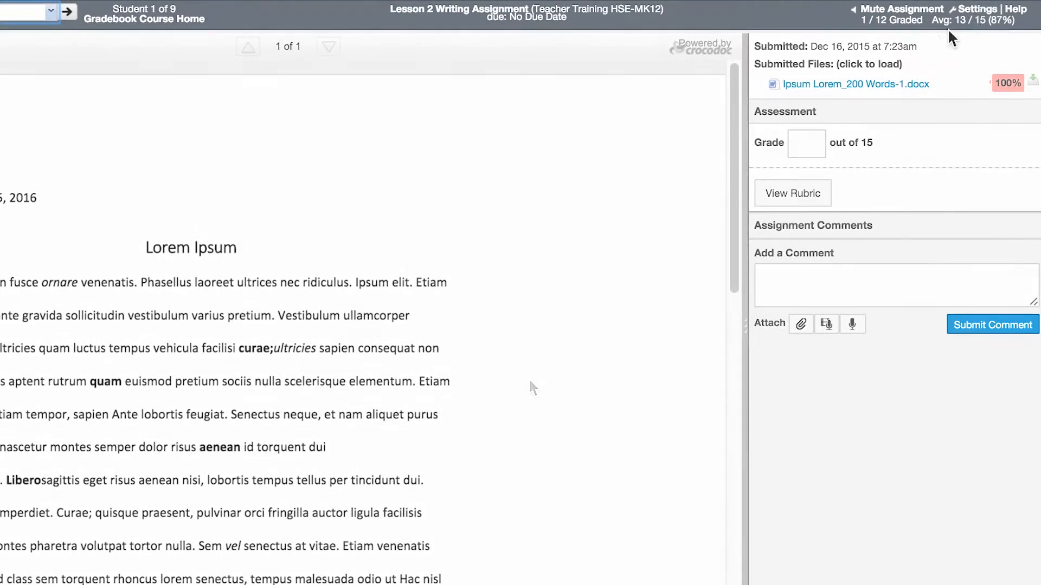
Hide student names in SpeedGrader, save the settings, and check the student list and grading statistics
{"action": "left_click", "coordinate": [962, 11]}
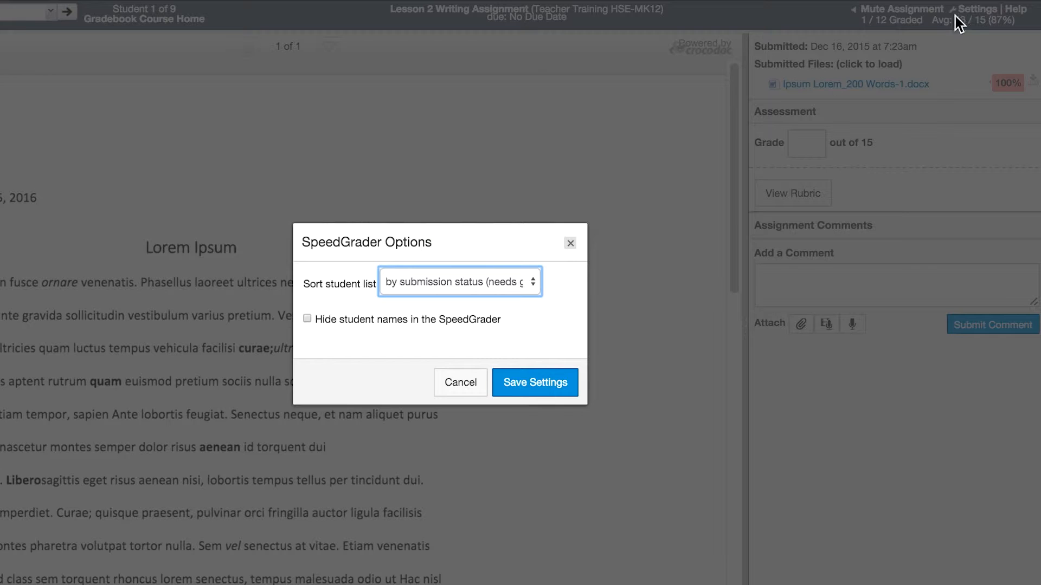
{"action": "left_click", "coordinate": [306, 319]}
{"action": "left_click", "coordinate": [549, 387]}
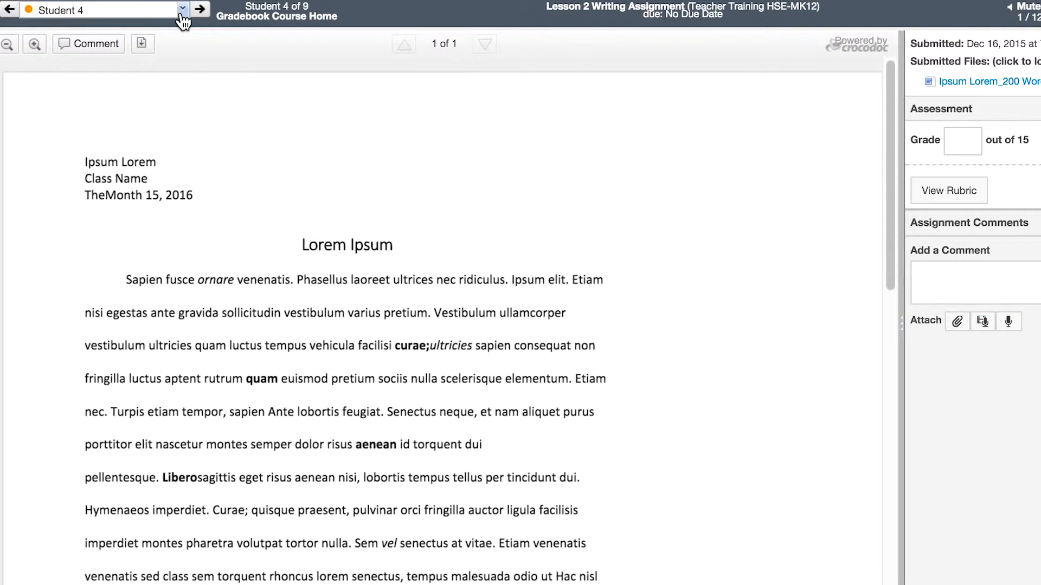
{"action": "left_click", "coordinate": [181, 10]}
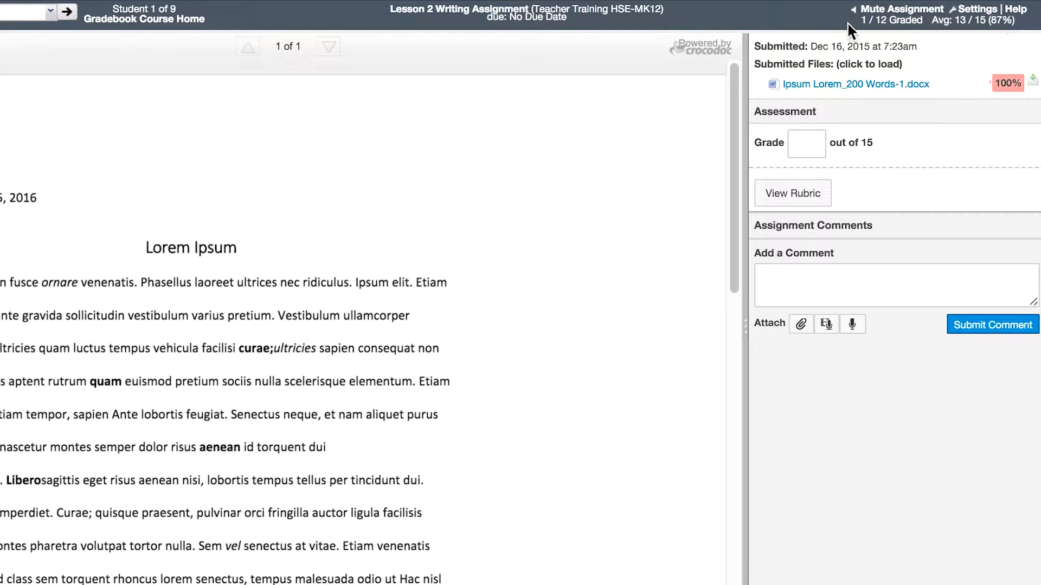
{"action": "left_click_drag", "start_coordinate": [853, 21], "coordinate": [1023, 20]}
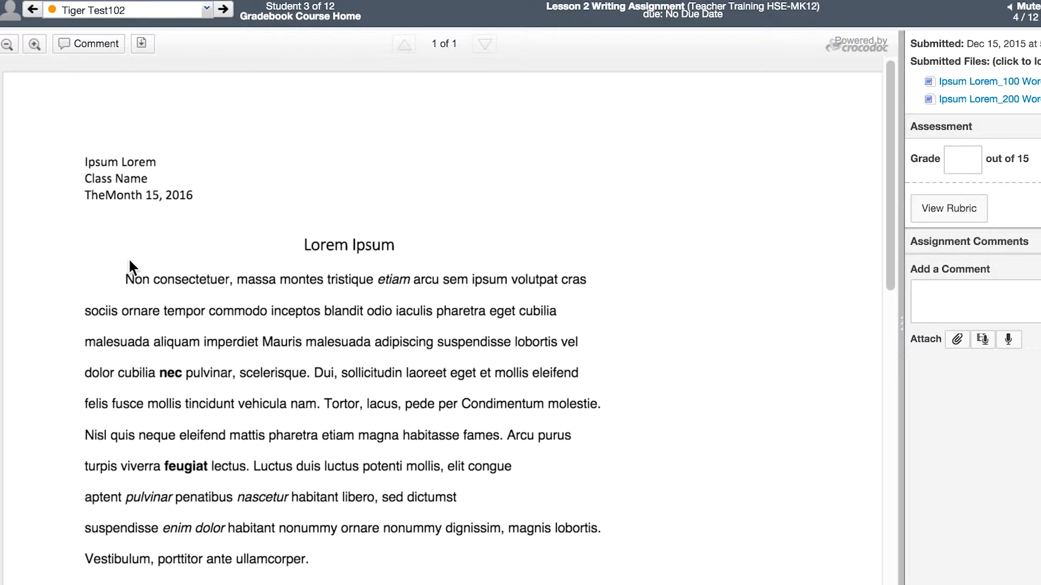
Highlight the phrase "pharetra eget cubilia" in yellow in the student's submitted document
{"action": "left_click", "coordinate": [99, 44]}
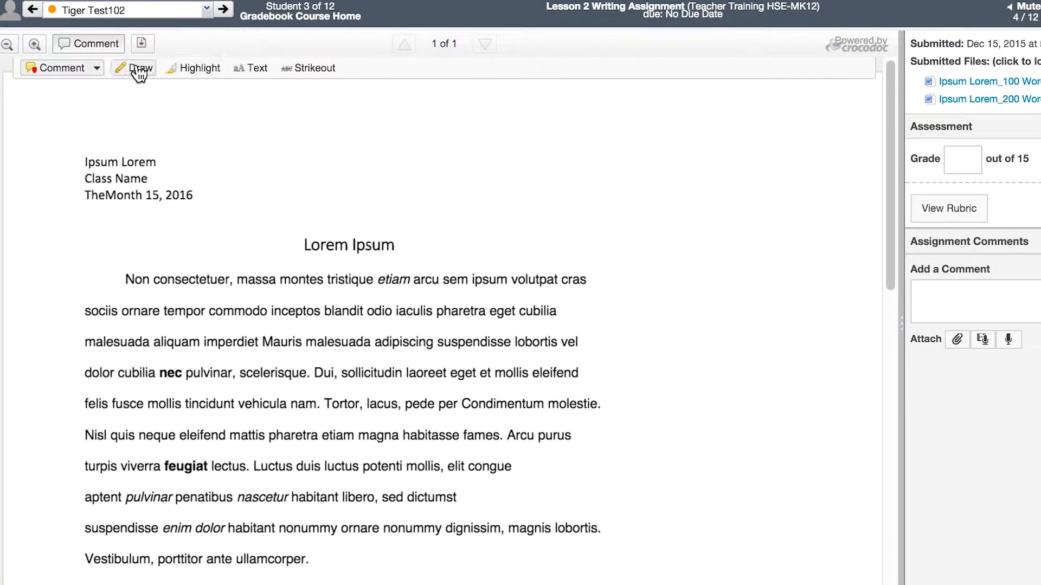
{"action": "left_click", "coordinate": [191, 70]}
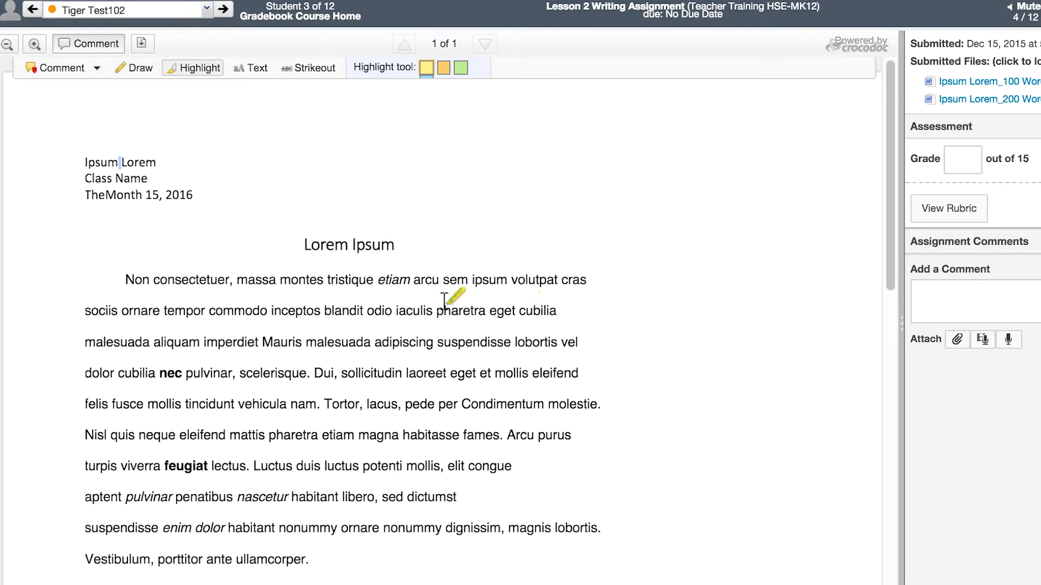
{"action": "left_click_drag", "start_coordinate": [438, 310], "coordinate": [561, 311]}
Add a blue 10pt text annotation reading "I like how you ......" just after the yellow-highlighted phrase
{"action": "left_click", "coordinate": [251, 68]}
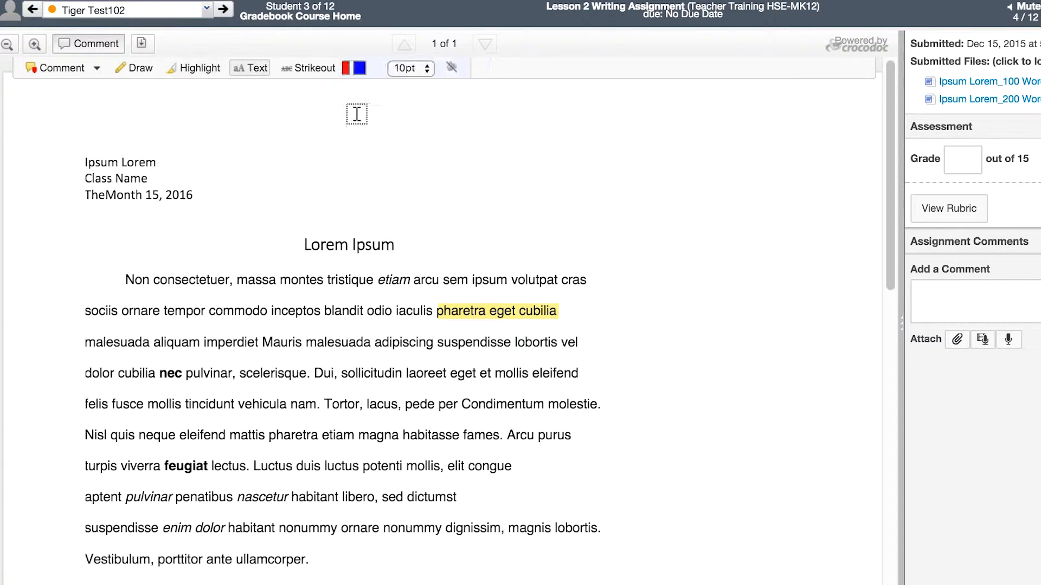
{"action": "left_click", "coordinate": [571, 312]}
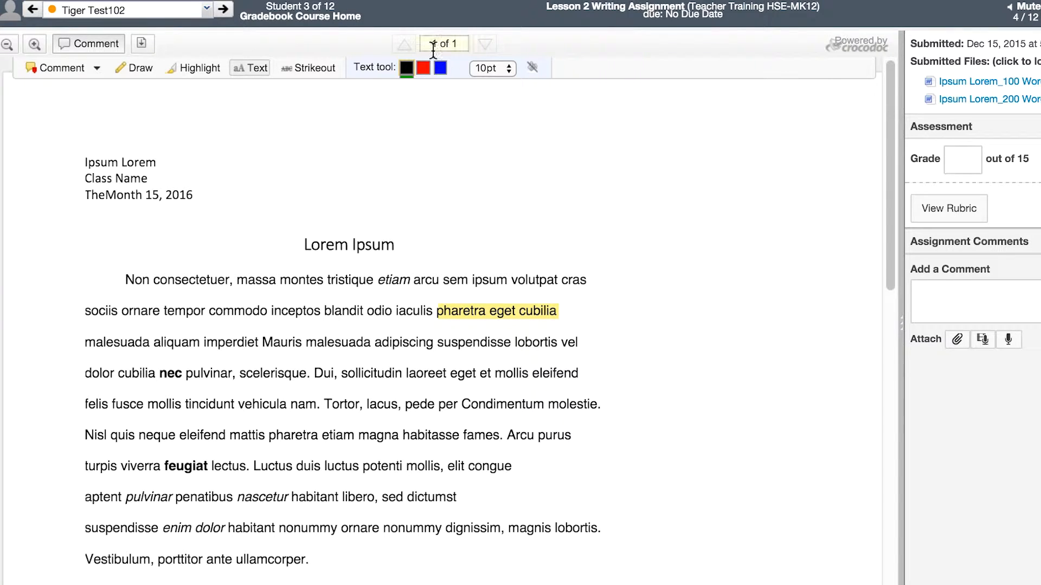
{"action": "left_click", "coordinate": [441, 67]}
{"action": "type", "text": "I like how you ......"}
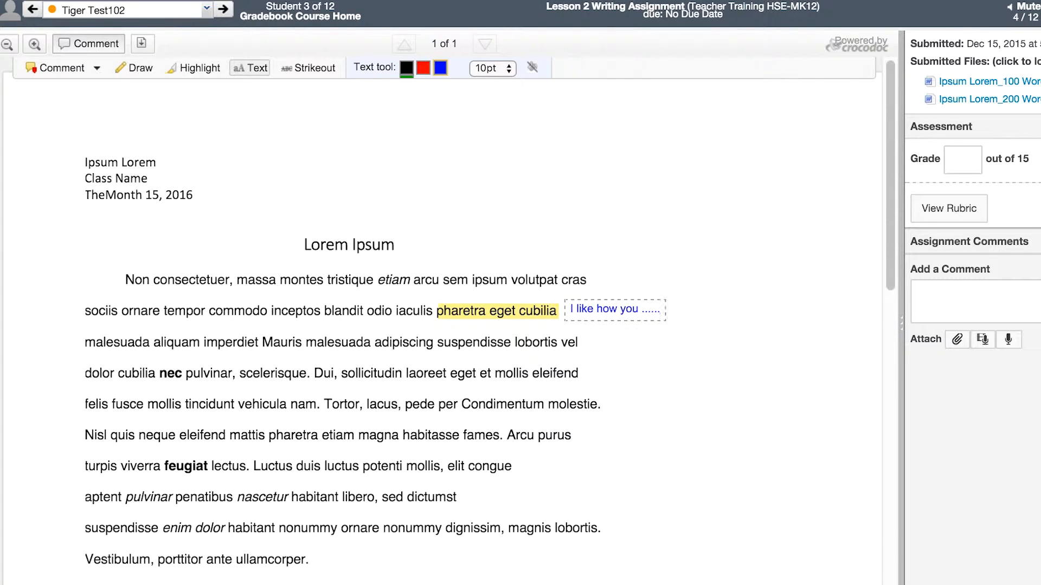
Circle the word "molestie" with a black freehand drawing, add a question mark above it, and discard the drawing
{"action": "left_click", "coordinate": [139, 68]}
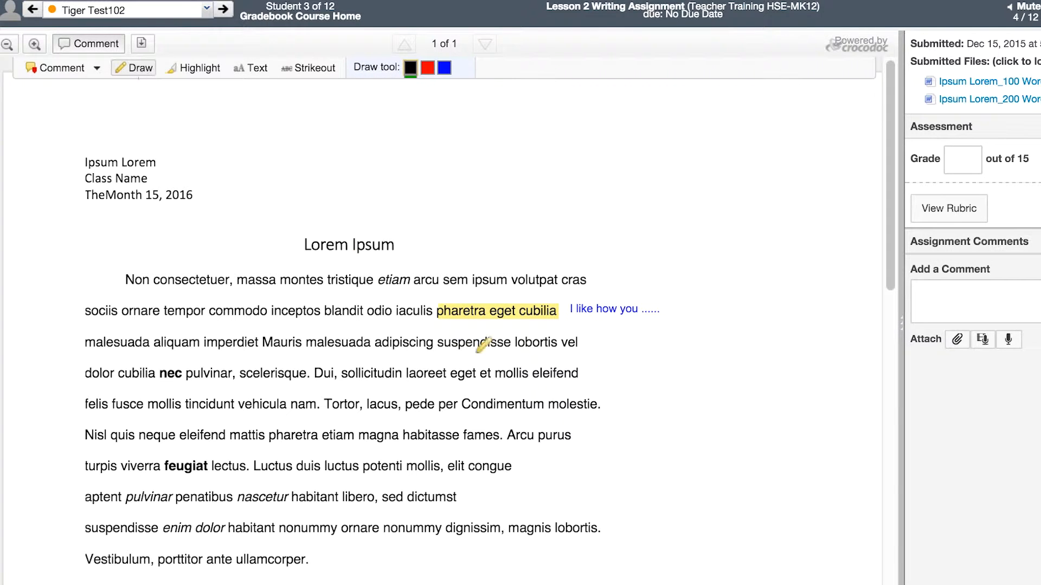
{"action": "mouse_move", "coordinate": [548, 404]}
{"action": "left_mouse_down"}
{"action": "mouse_move", "coordinate": [599, 414]}
{"action": "mouse_move", "coordinate": [602, 390]}
{"action": "mouse_move", "coordinate": [559, 385]}
{"action": "left_mouse_up"}
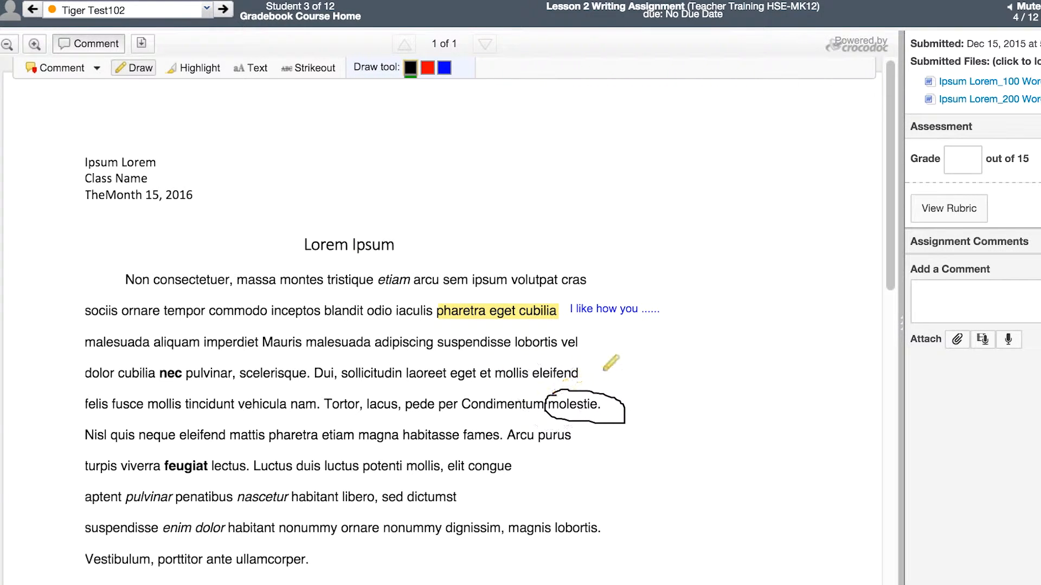
{"action": "left_click_drag", "start_coordinate": [621, 374], "coordinate": [633, 378]}
{"action": "left_click", "coordinate": [636, 391]}
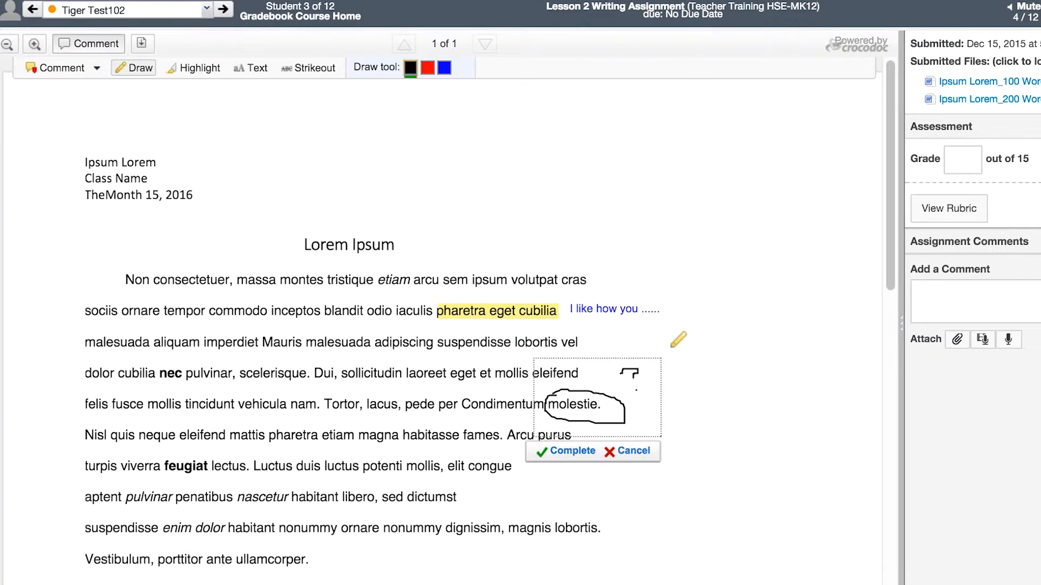
{"action": "left_click", "coordinate": [632, 458]}
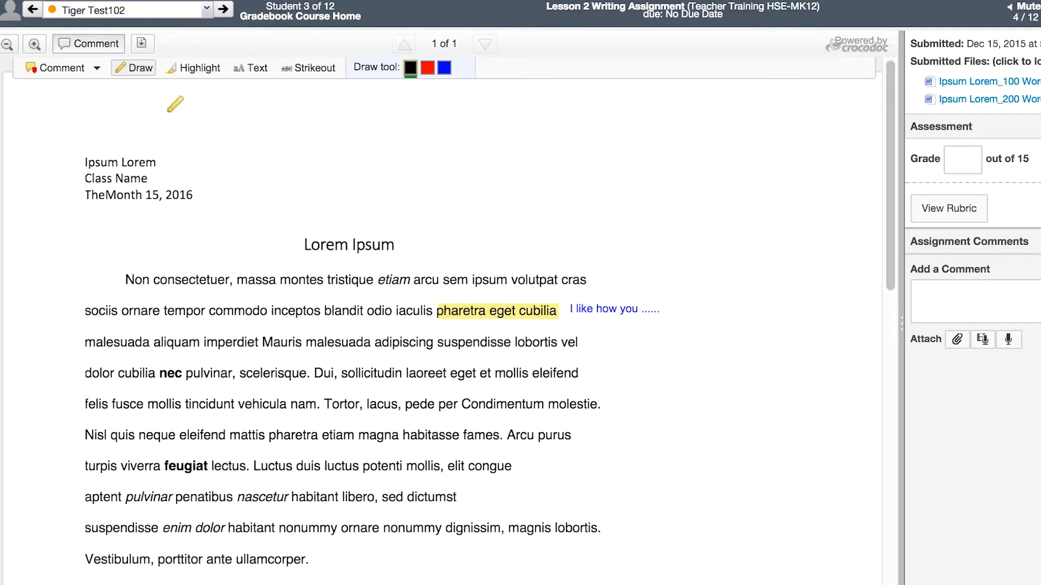
Place a point comment near "lacus, pede" in the fifth line of the paragraph
{"action": "left_click", "coordinate": [97, 68]}
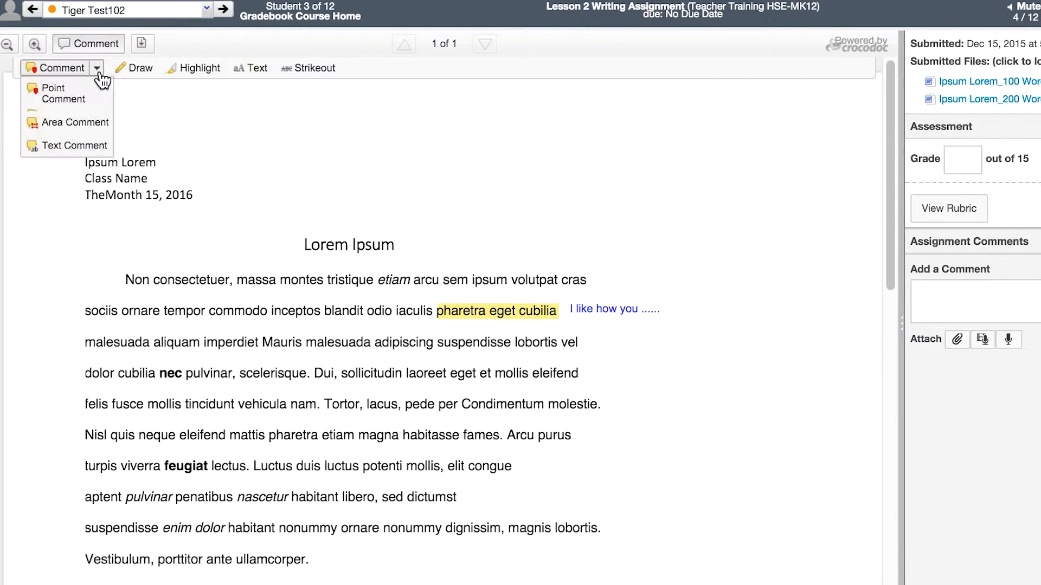
{"action": "left_click", "coordinate": [94, 109]}
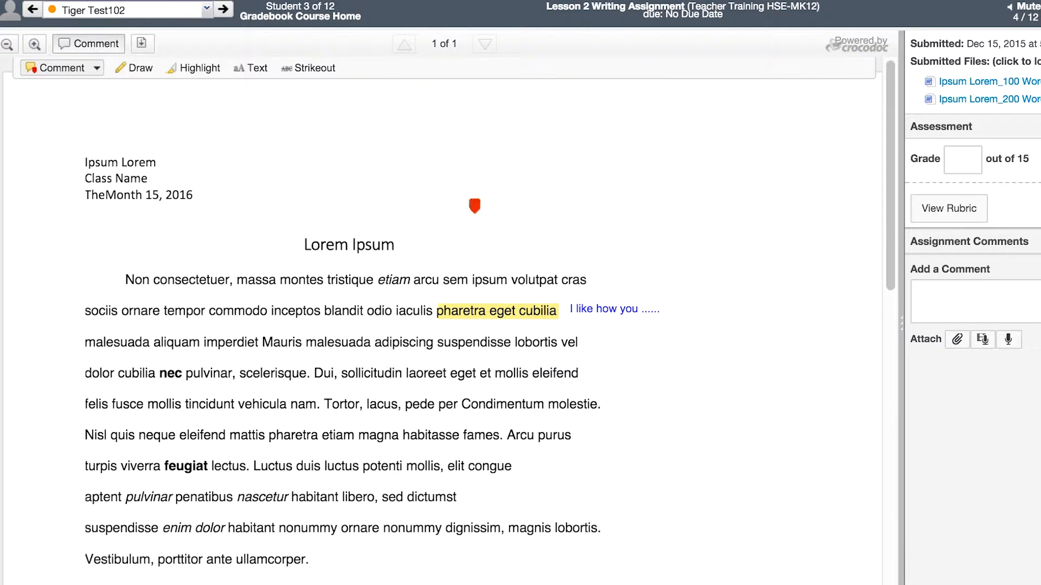
{"action": "left_click", "coordinate": [403, 405]}
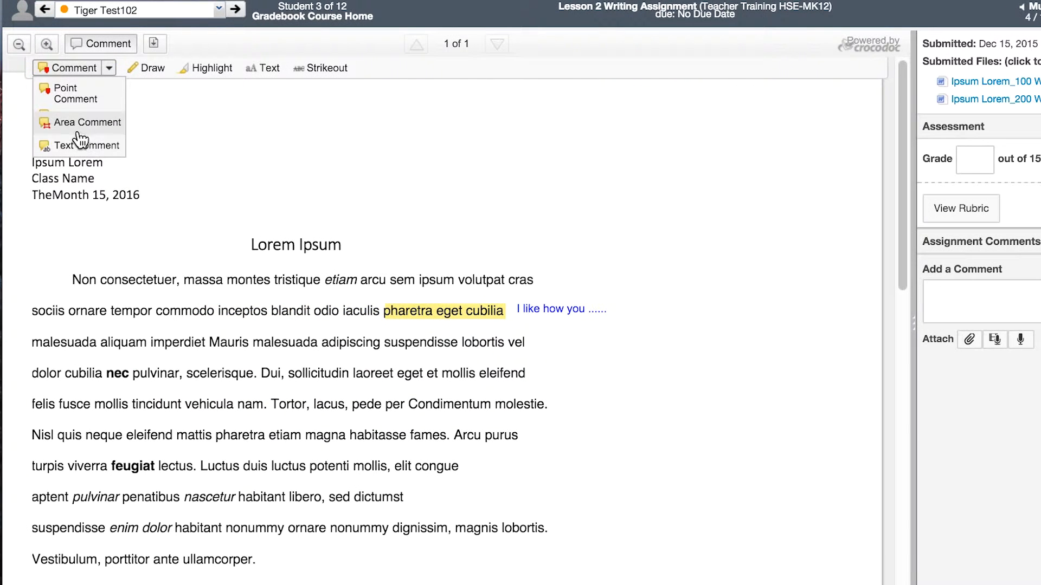
Attach a text comment reading "next time you can try...." to the words "sem ipsum" in the paragraph's first line
{"action": "left_click", "coordinate": [80, 142]}
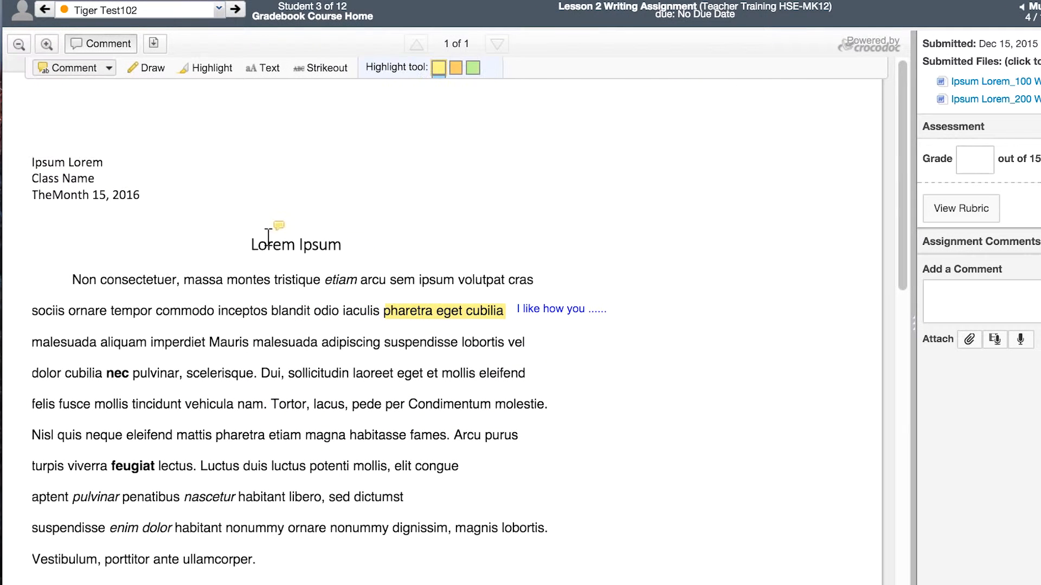
{"action": "left_click_drag", "start_coordinate": [390, 280], "coordinate": [449, 277]}
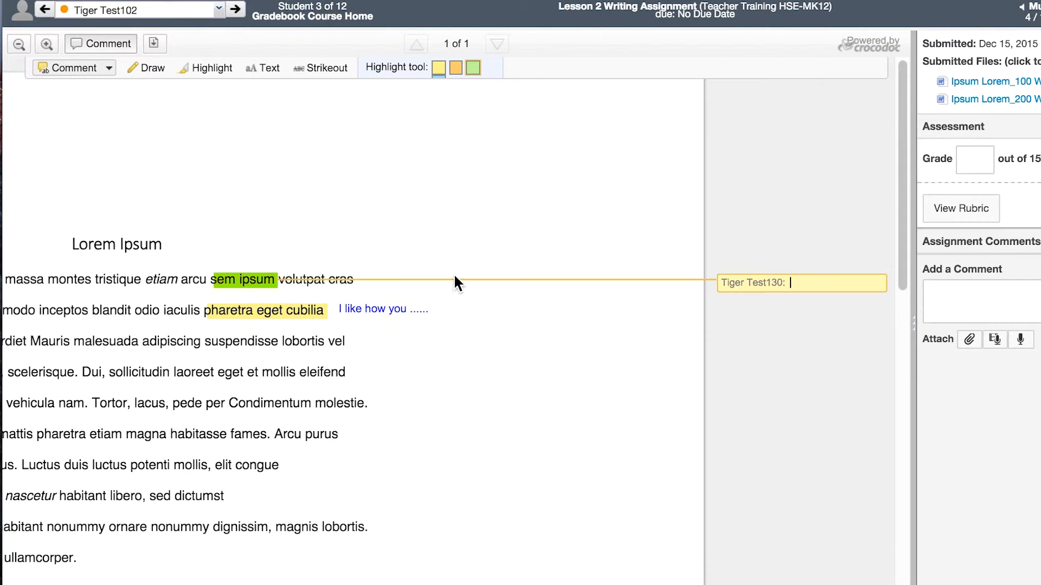
{"action": "type", "text": "next time you can try...."}
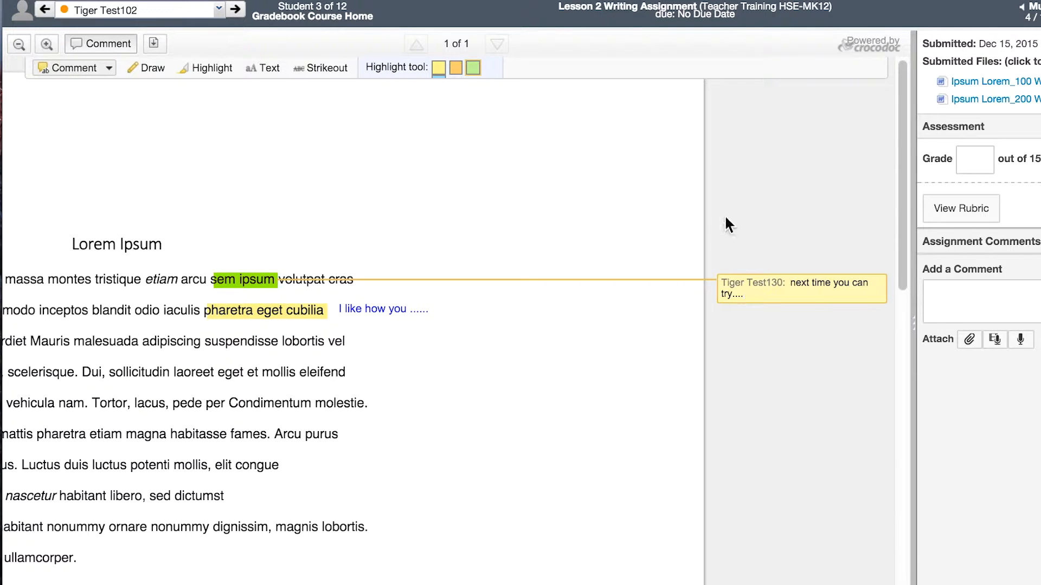
Strike out the word "Condimentum" in the paragraph's fifth line and add the replacement note "no need" above it
{"action": "left_click", "coordinate": [327, 68]}
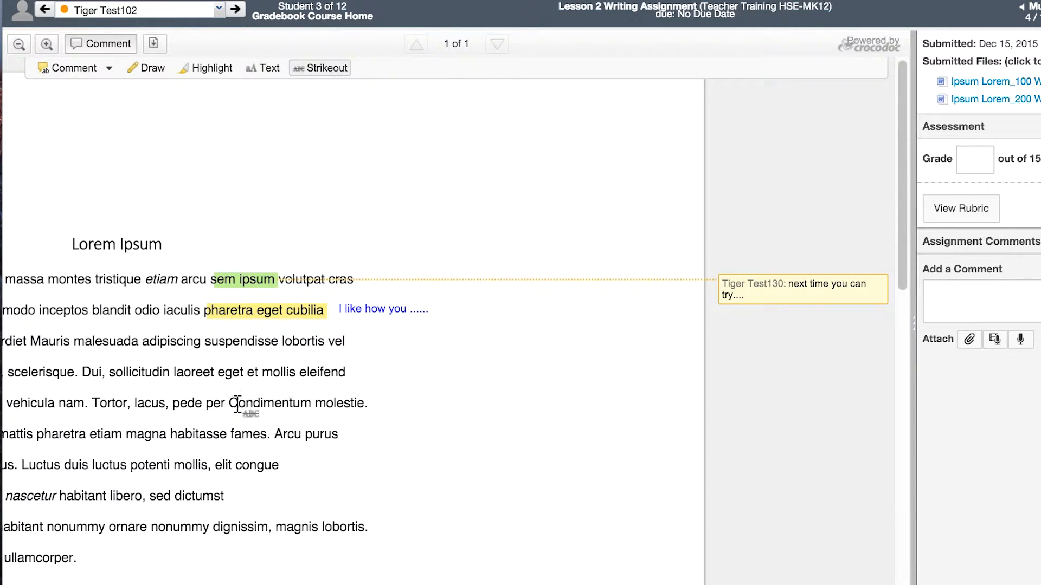
{"action": "left_click_drag", "start_coordinate": [237, 404], "coordinate": [311, 404]}
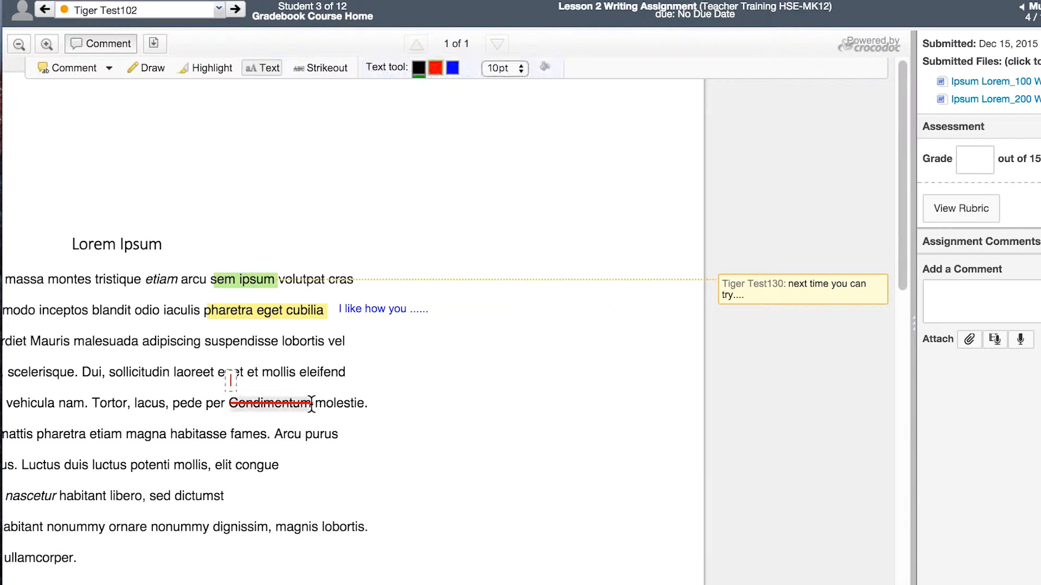
{"action": "type", "text": "no need"}
Download the submission as an annotated PDF that includes the comments and view it
{"action": "left_click", "coordinate": [154, 45]}
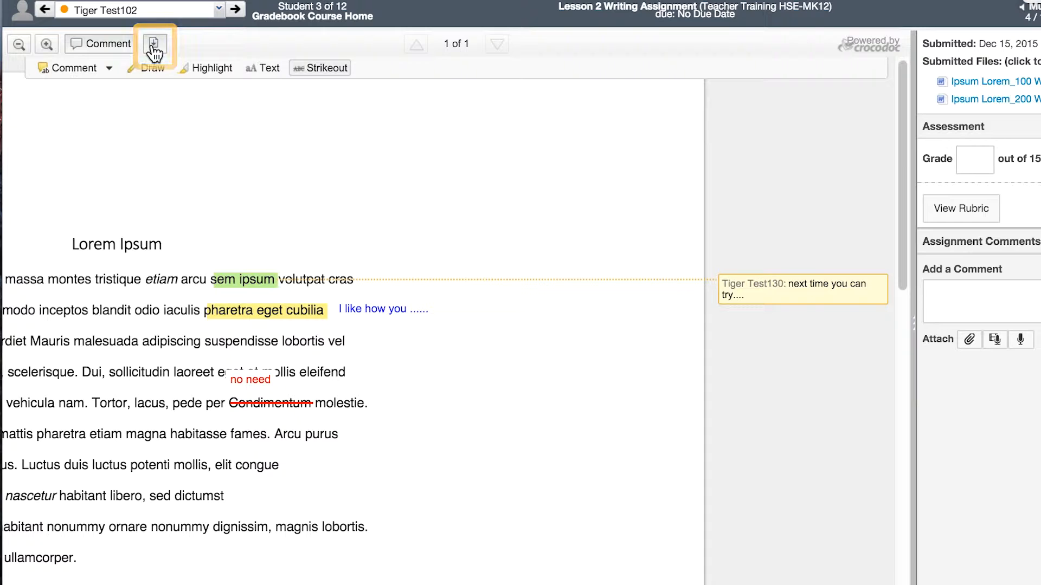
{"action": "left_click", "coordinate": [154, 46]}
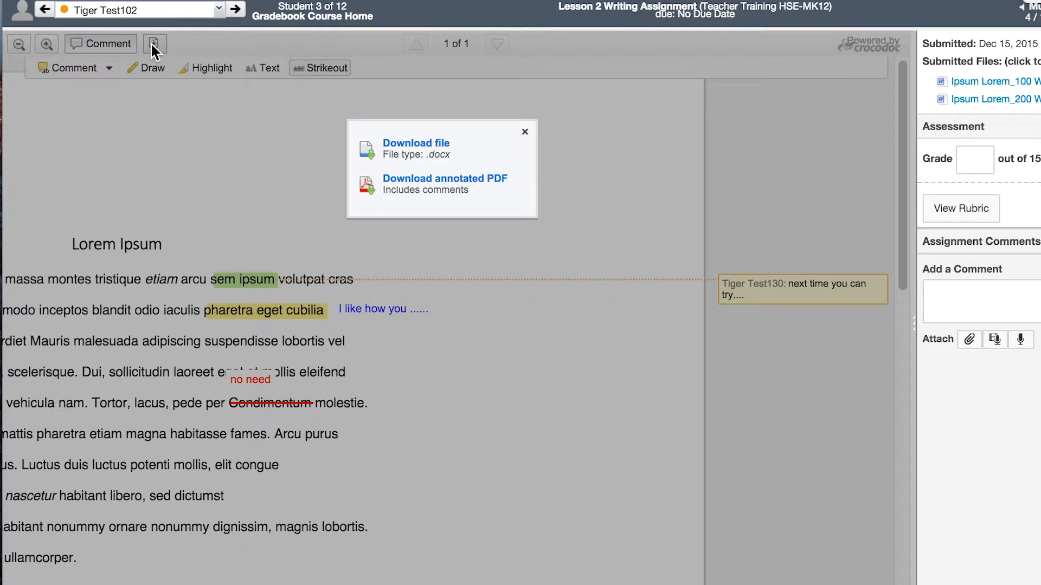
{"action": "left_click", "coordinate": [428, 179]}
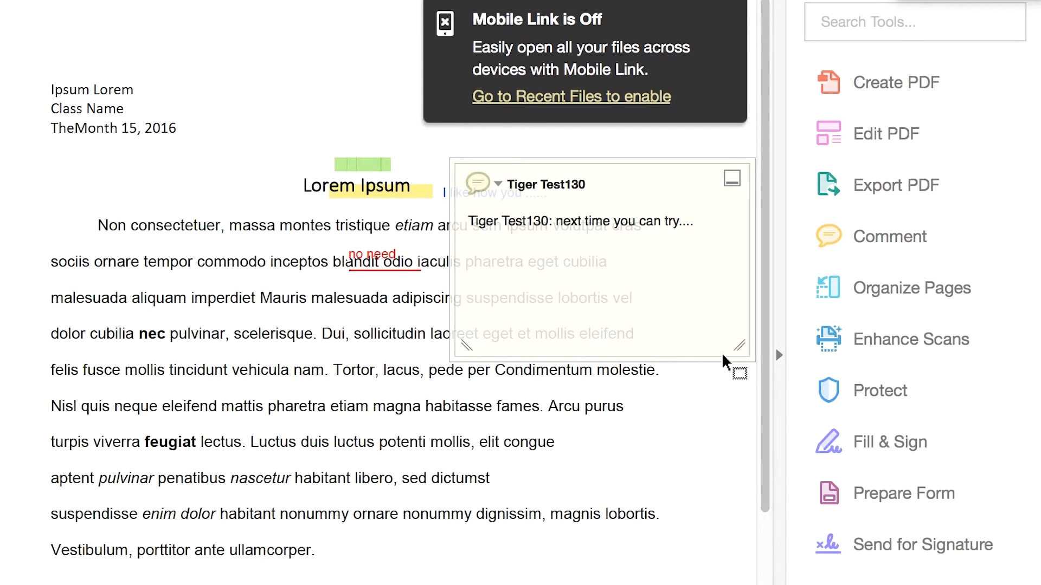
{"action": "key", "text": "super+minus"}
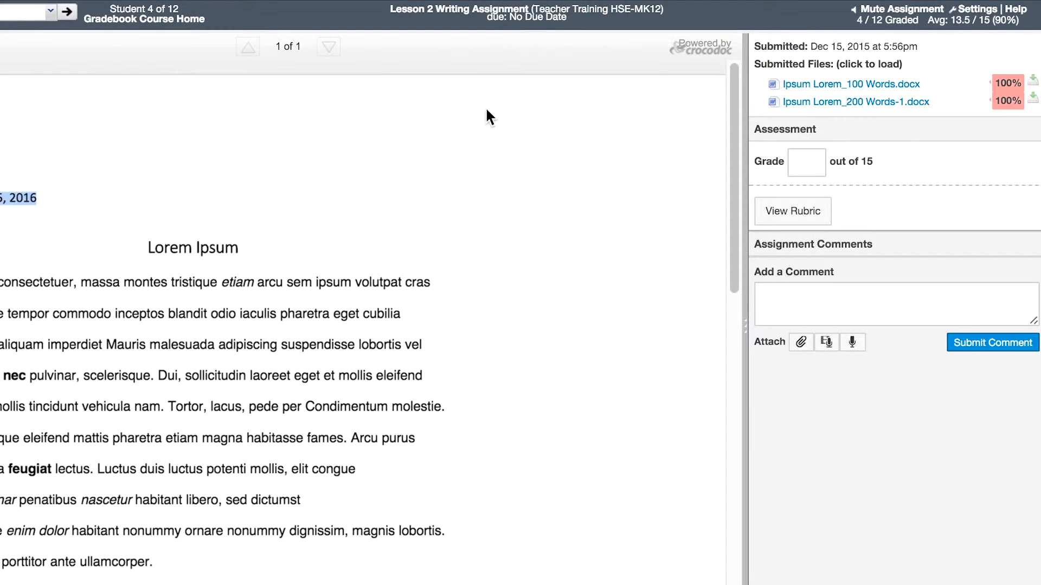
View the fourth student's two submitted files in turn, Ipsum Lorem_200 Words-1.docx and Ipsum Lorem_100 Words.docx
{"action": "left_click", "coordinate": [772, 104]}
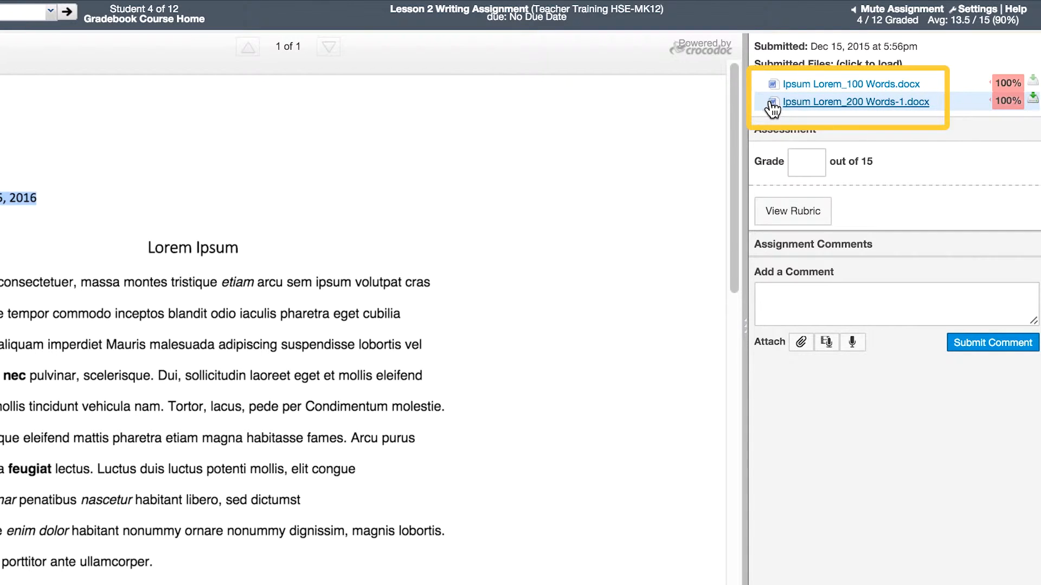
{"action": "left_click", "coordinate": [771, 104]}
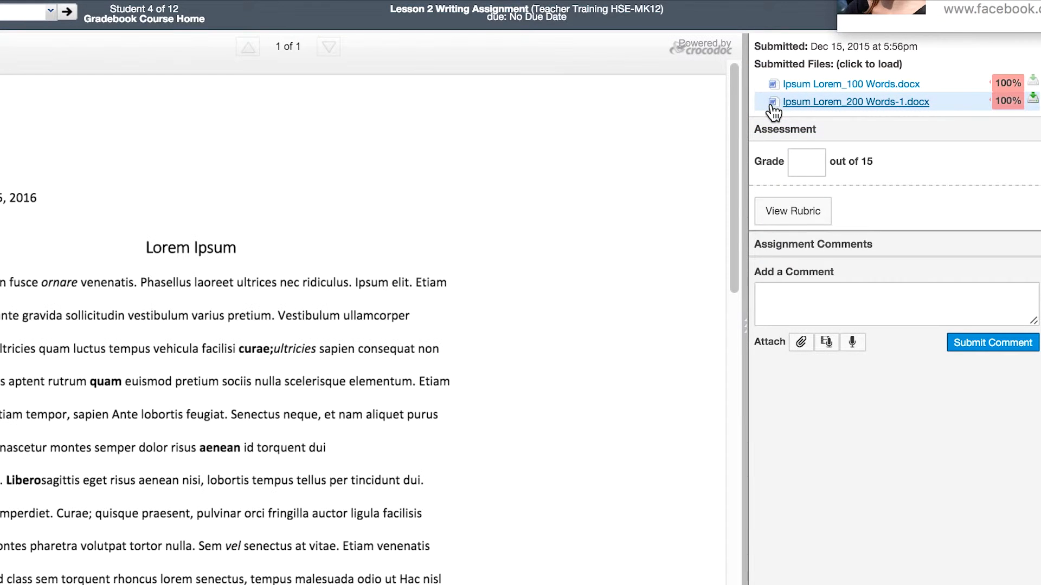
{"action": "left_click", "coordinate": [772, 84]}
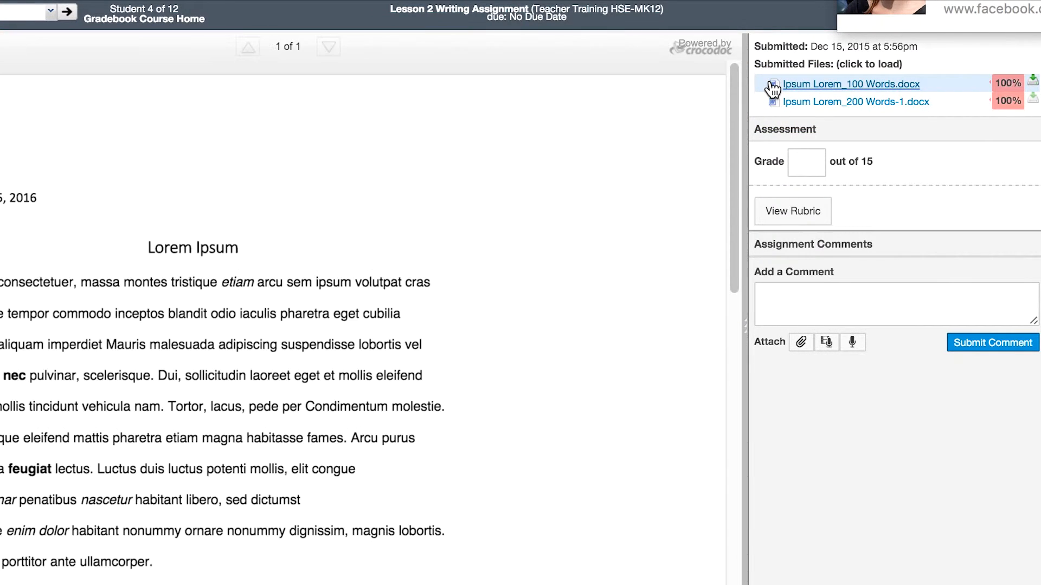
{"action": "left_click", "coordinate": [770, 104]}
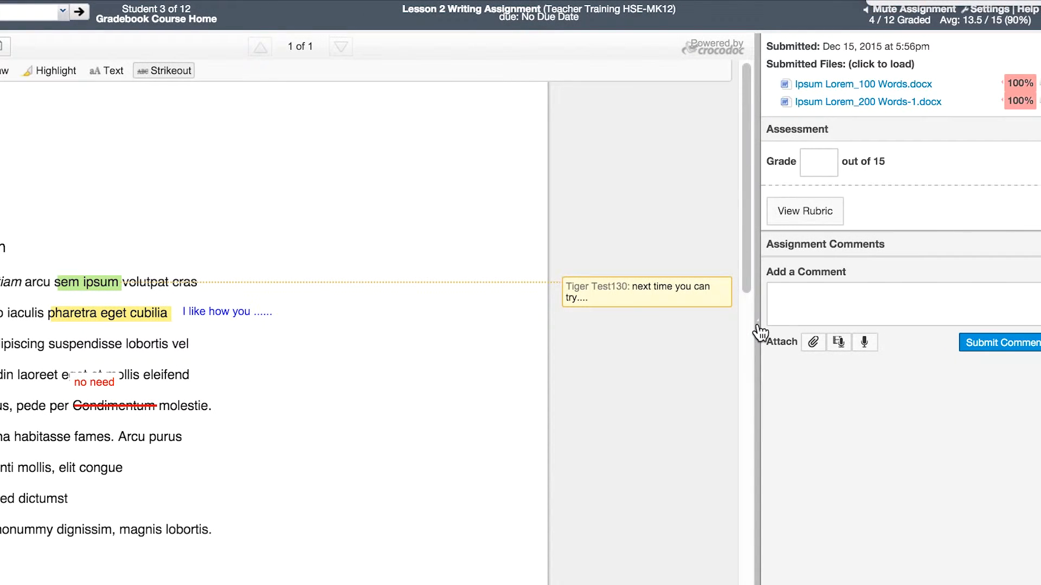
Widen the third student's grading pane and, in the rubric, rate topic and concluding sentences 3 pts and supporting sentences 2 pts
{"action": "left_click_drag", "start_coordinate": [761, 332], "coordinate": [502, 336]}
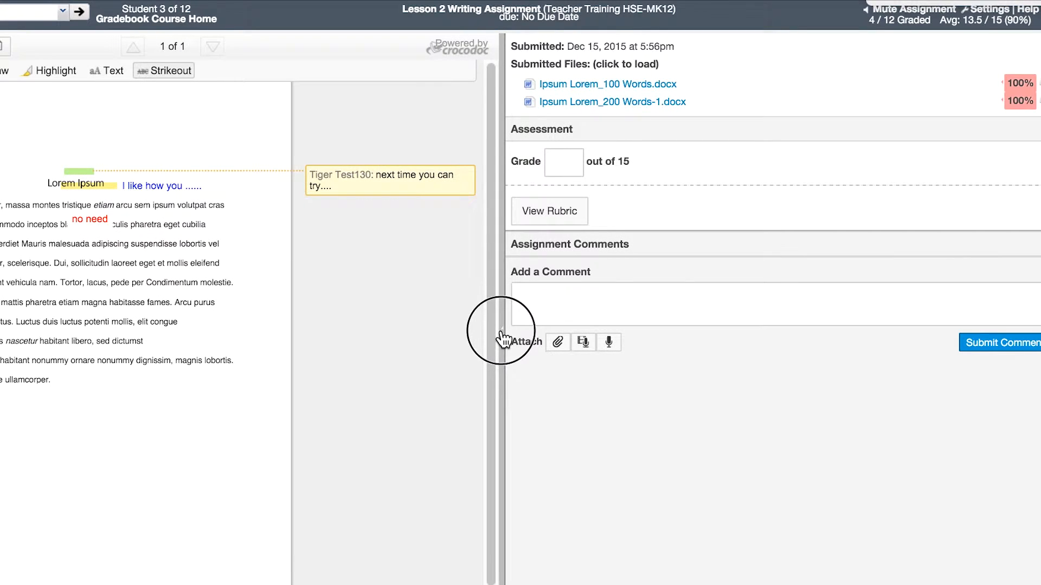
{"action": "left_click", "coordinate": [564, 213]}
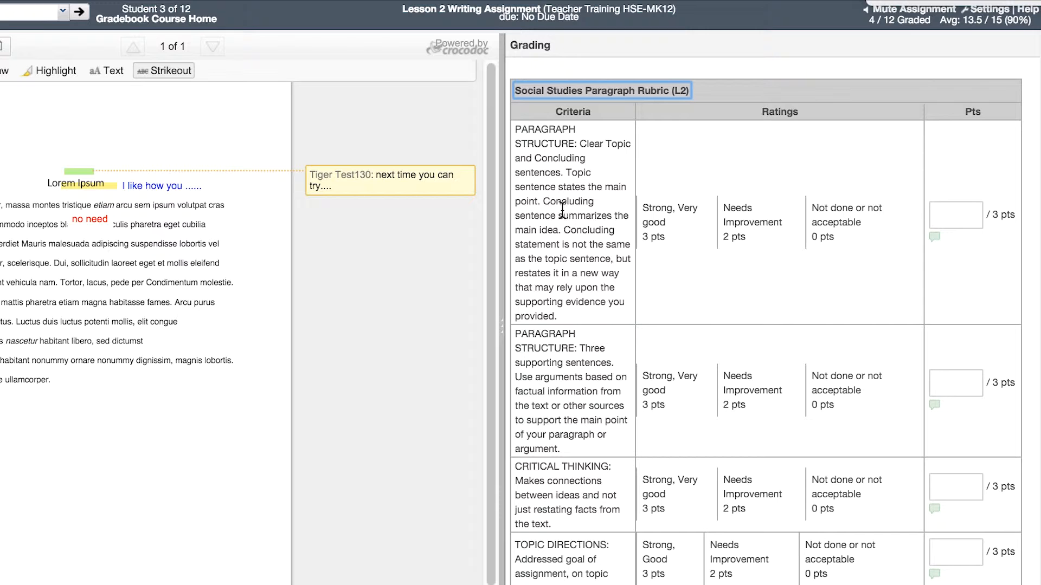
{"action": "left_click", "coordinate": [678, 223]}
{"action": "left_click", "coordinate": [678, 222]}
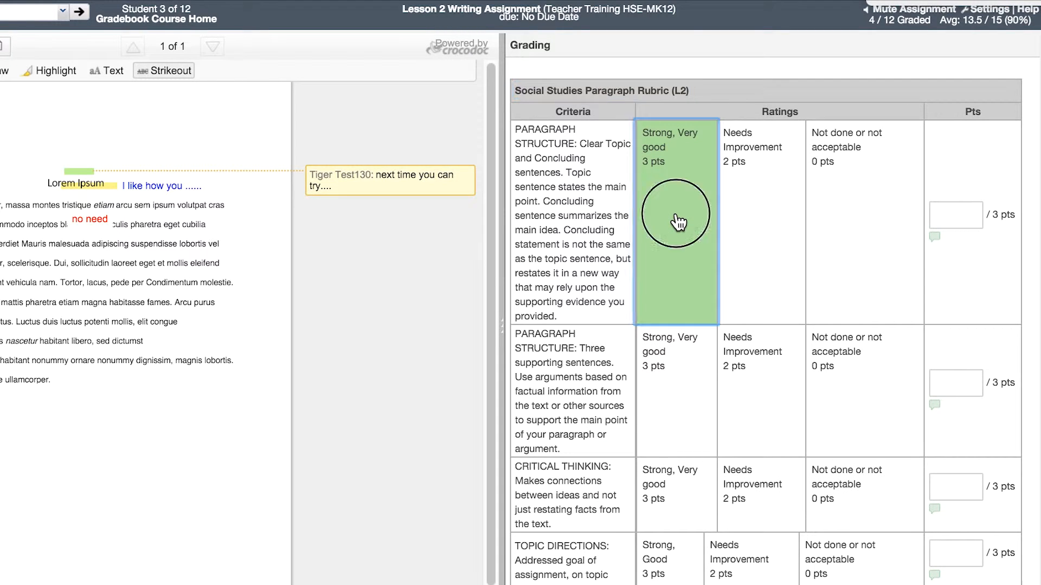
{"action": "left_click", "coordinate": [745, 383]}
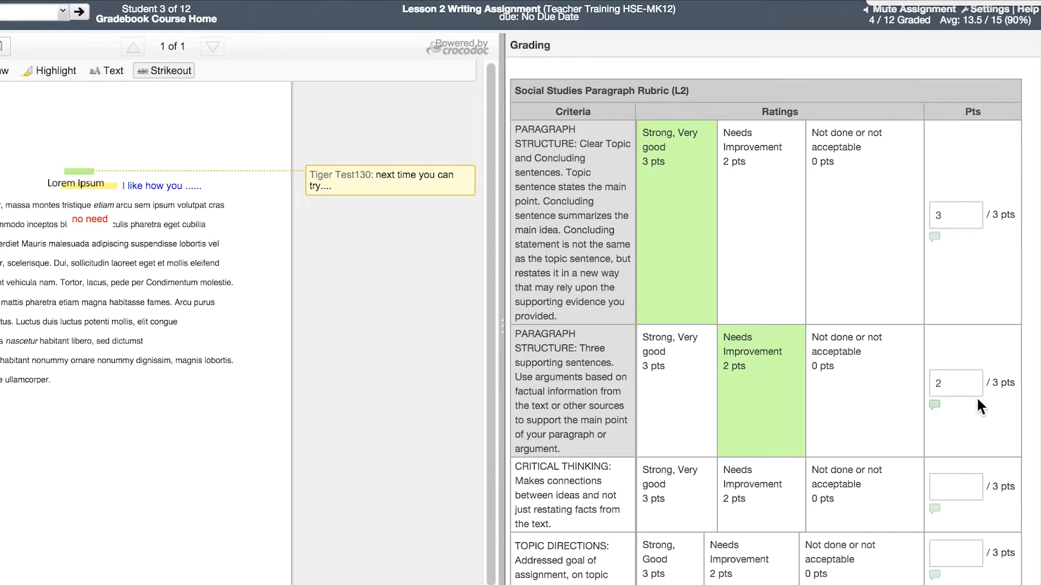
Add the comment "next time please try" to the rubric's three supporting sentences criterion
{"action": "left_click", "coordinate": [935, 405]}
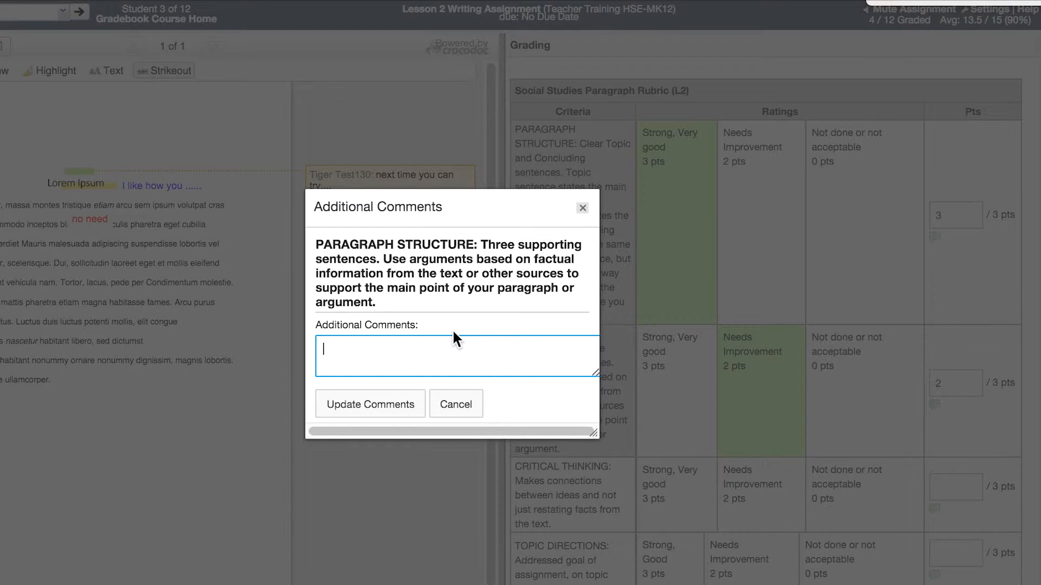
{"action": "type", "text": "next time please try"}
{"action": "left_click", "coordinate": [370, 404]}
Rate critical thinking 3, topic directions 3, vocabulary 0 and spelling and grammar 1 pts, and save the rubric
{"action": "scroll", "coordinate": [778, 406], "scroll_direction": "down", "scroll_amount": 3}
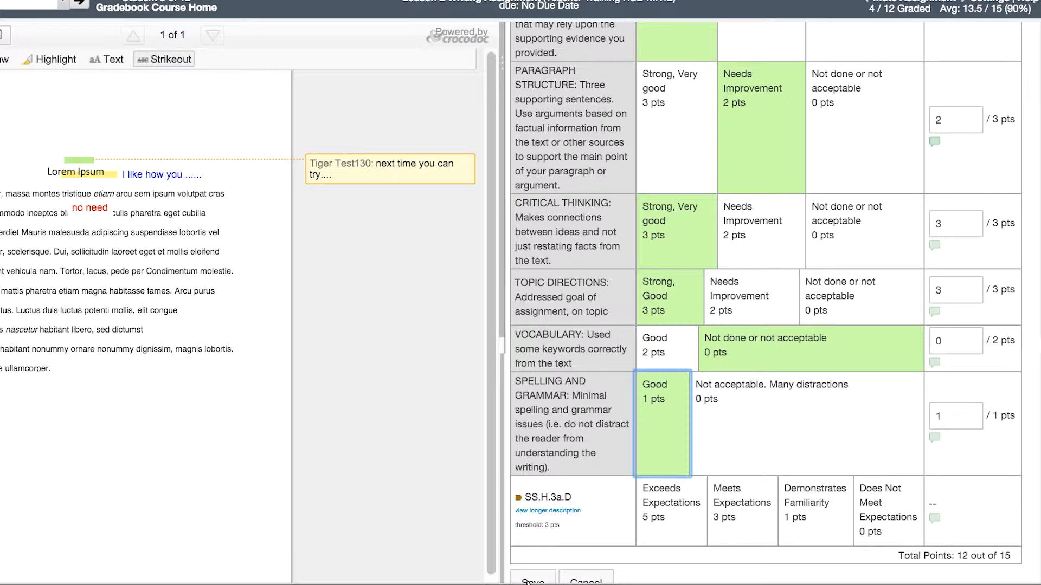
{"action": "left_click", "coordinate": [531, 581]}
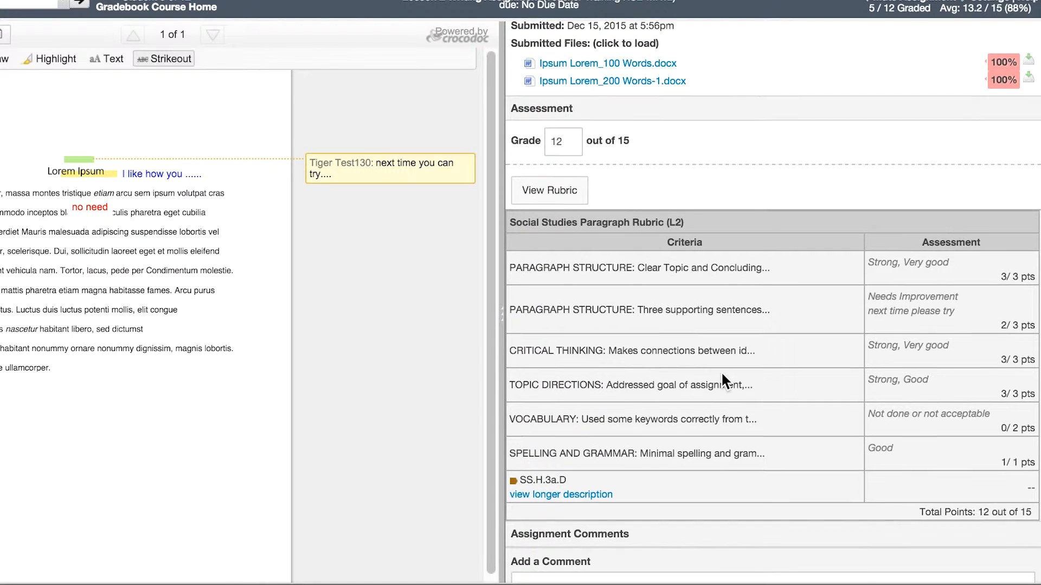
Write an assignment comment greeting the student and saying "I think this is a great first effort! I like how you improved from your rough draft."
{"action": "scroll", "coordinate": [720, 372], "scroll_direction": "down", "scroll_amount": 2}
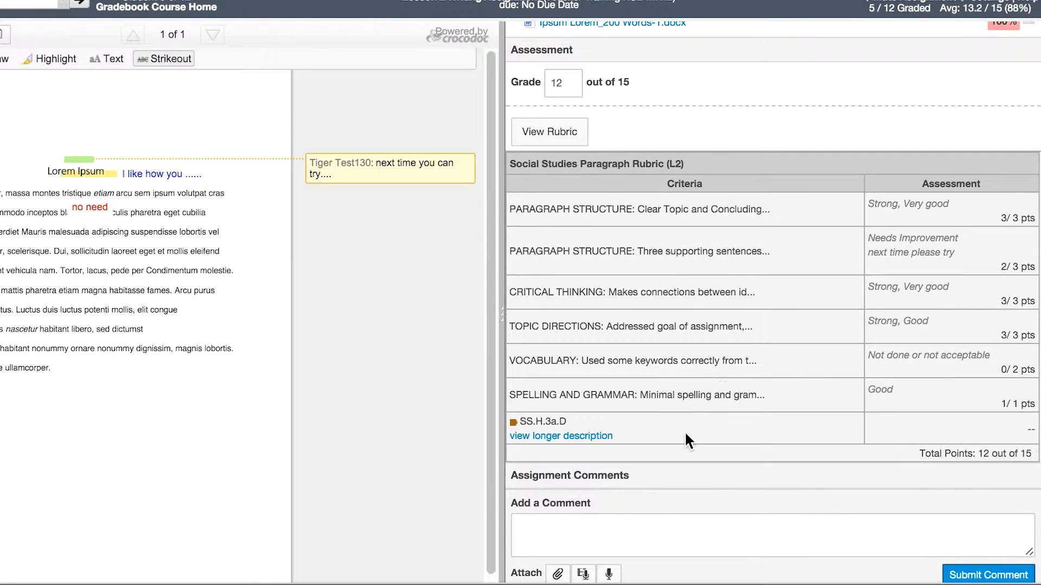
{"action": "left_click", "coordinate": [571, 524]}
{"action": "left_click", "coordinate": [571, 524]}
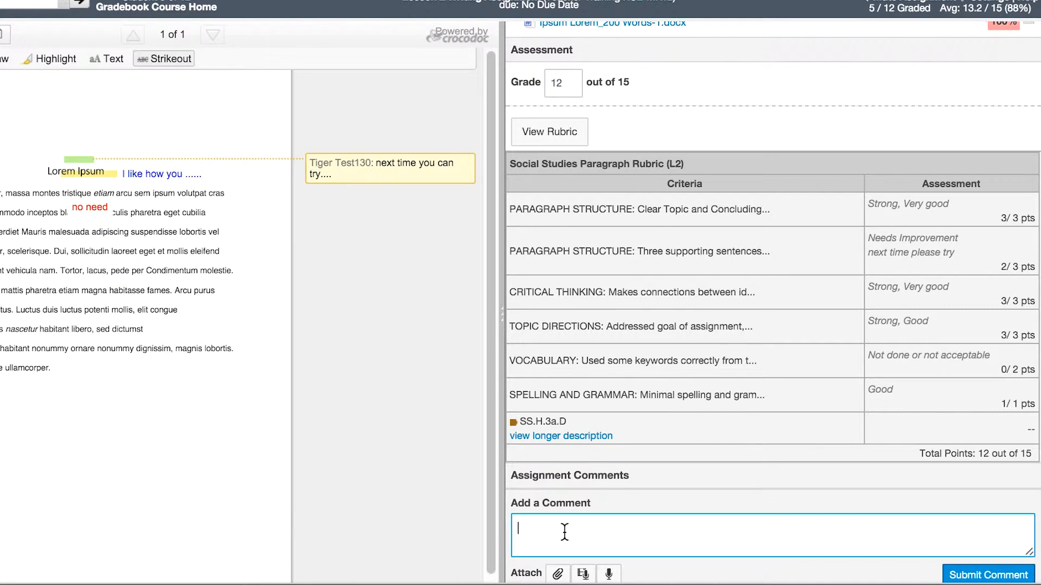
{"action": "type", "text": "Tiger Test,"}
{"action": "key", "text": "Return"}
{"action": "type", "text": "I think this is a great first effort! I like how you improved from your rough draft."}
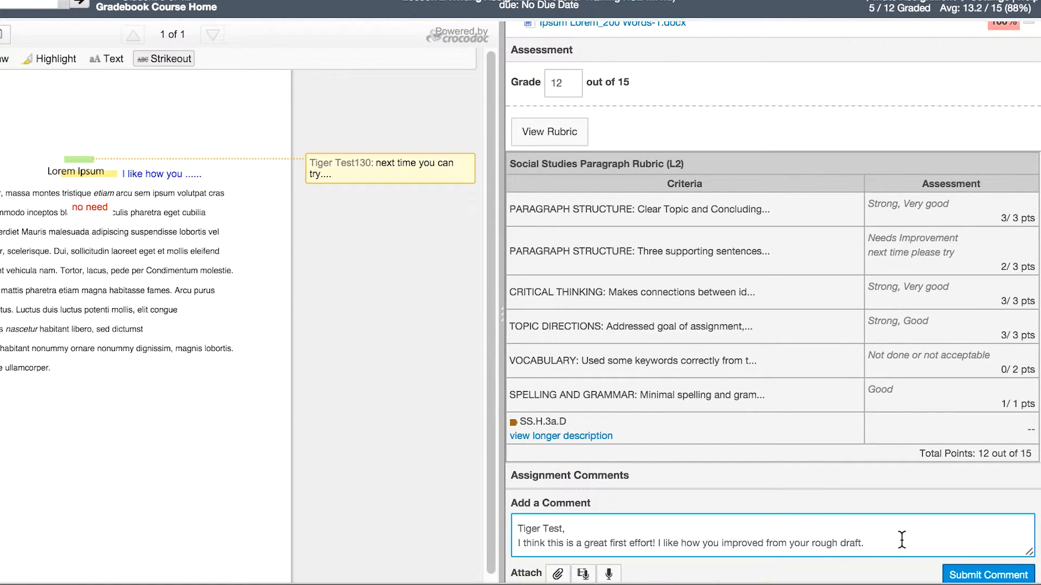
Dictate the assignment comment "I really like have you improved from your rough draft." with speech recognition and submit it
{"action": "left_click", "coordinate": [609, 573]}
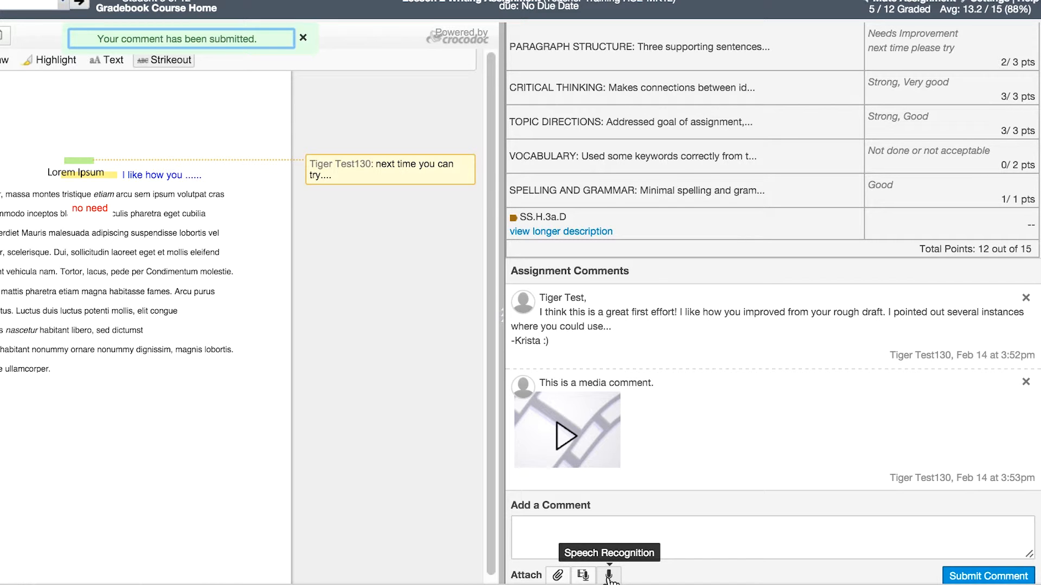
{"action": "left_click", "coordinate": [608, 575]}
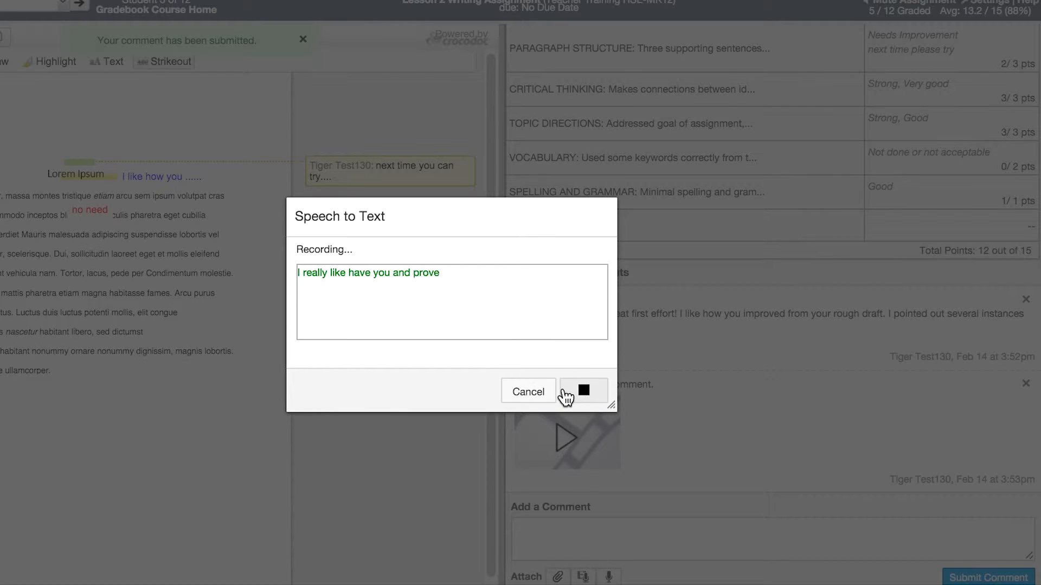
{"action": "left_click", "coordinate": [563, 392]}
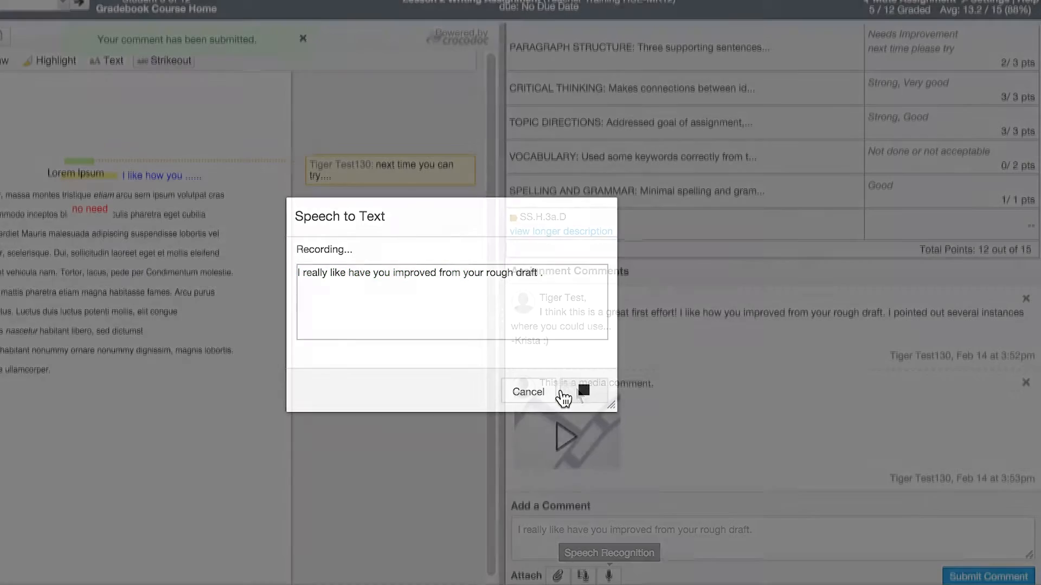
{"action": "left_click", "coordinate": [1013, 579]}
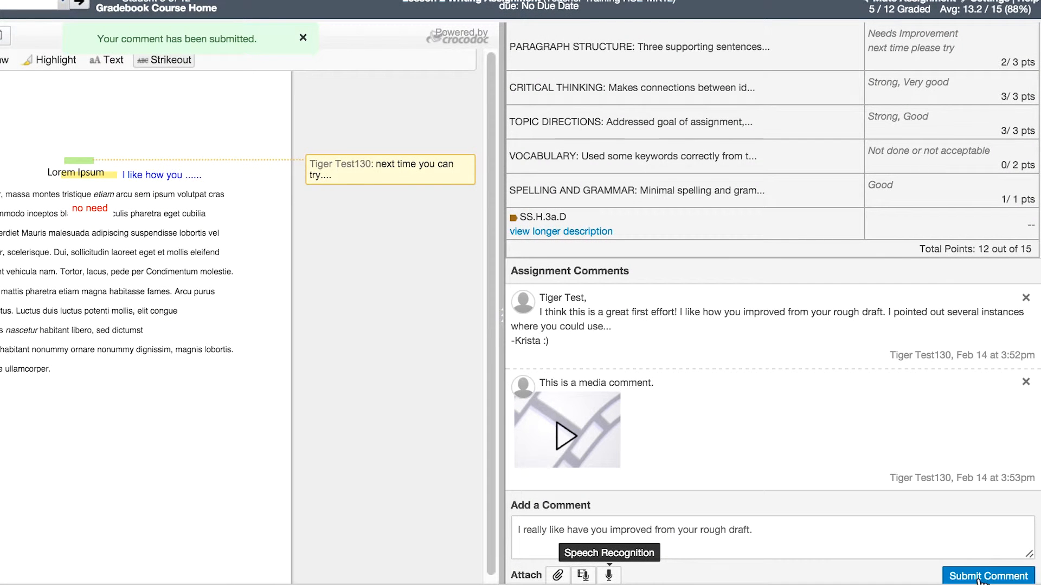
{"action": "scroll", "coordinate": [953, 525], "scroll_direction": "down", "scroll_amount": 1}
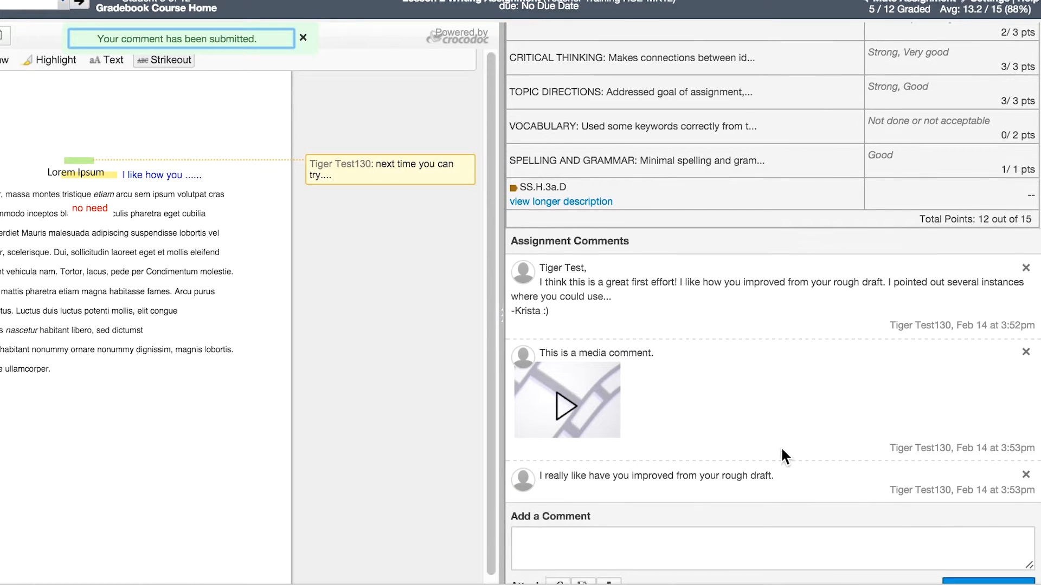
{"action": "scroll", "coordinate": [781, 450], "scroll_direction": "down", "scroll_amount": 1}
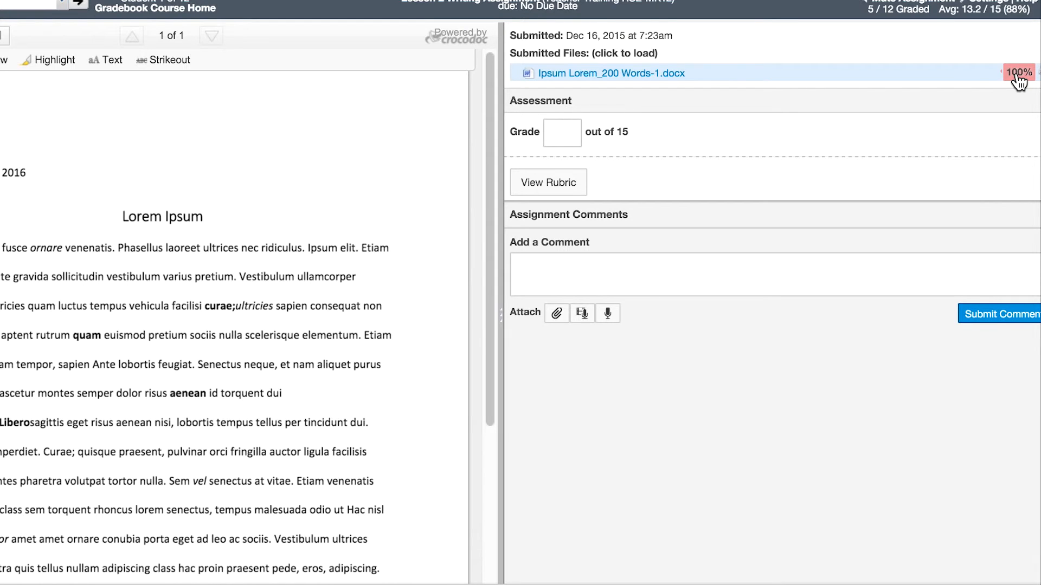
Open the Turnitin originality report for Ipsum Lorem_200 Words-1.docx and examine the breakdown of its matching student papers
{"action": "left_click", "coordinate": [1017, 76]}
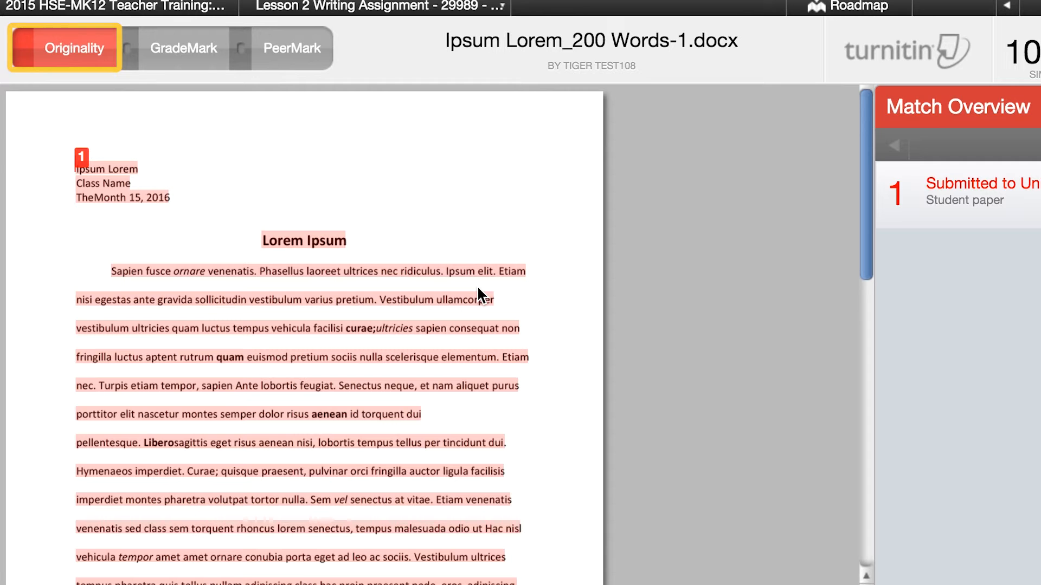
{"action": "scroll", "coordinate": [477, 286], "scroll_direction": "down", "scroll_amount": 2}
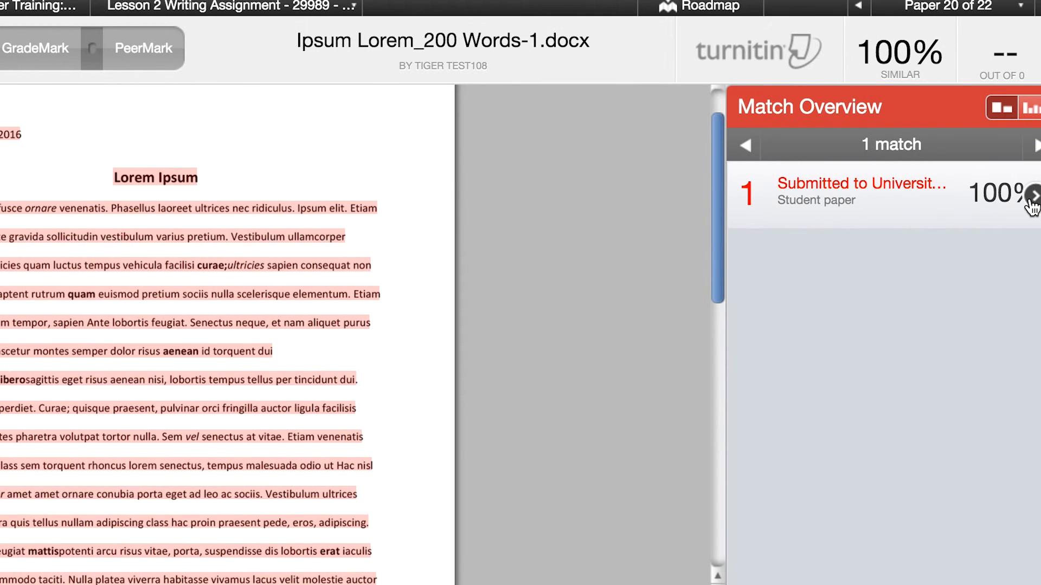
{"action": "left_click", "coordinate": [1031, 198]}
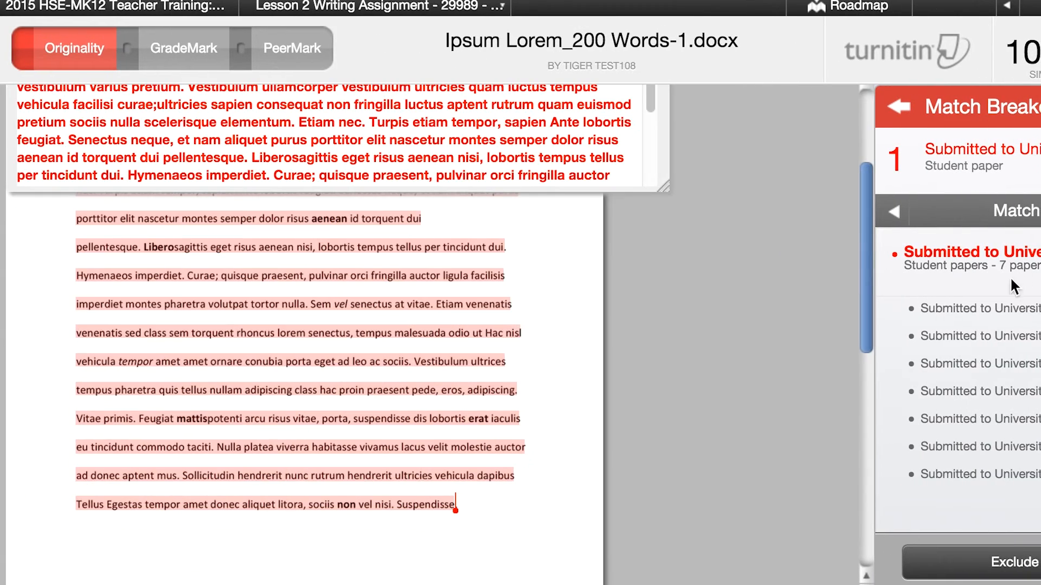
{"action": "left_click", "coordinate": [997, 328]}
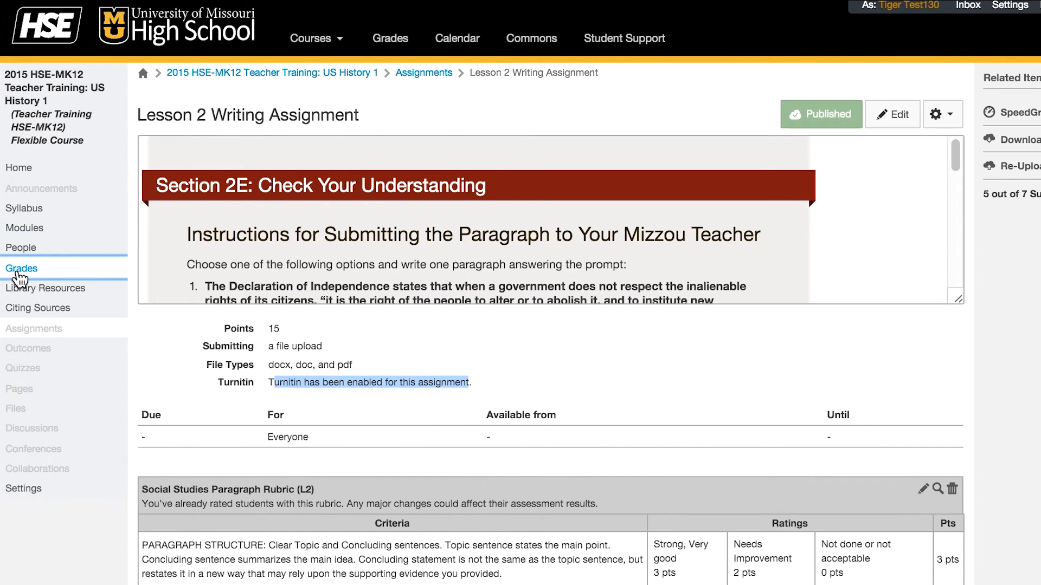
Go to the course gradebook and launch SpeedGrader for the Lesson 2 Writing Assignment
{"action": "left_click", "coordinate": [21, 271]}
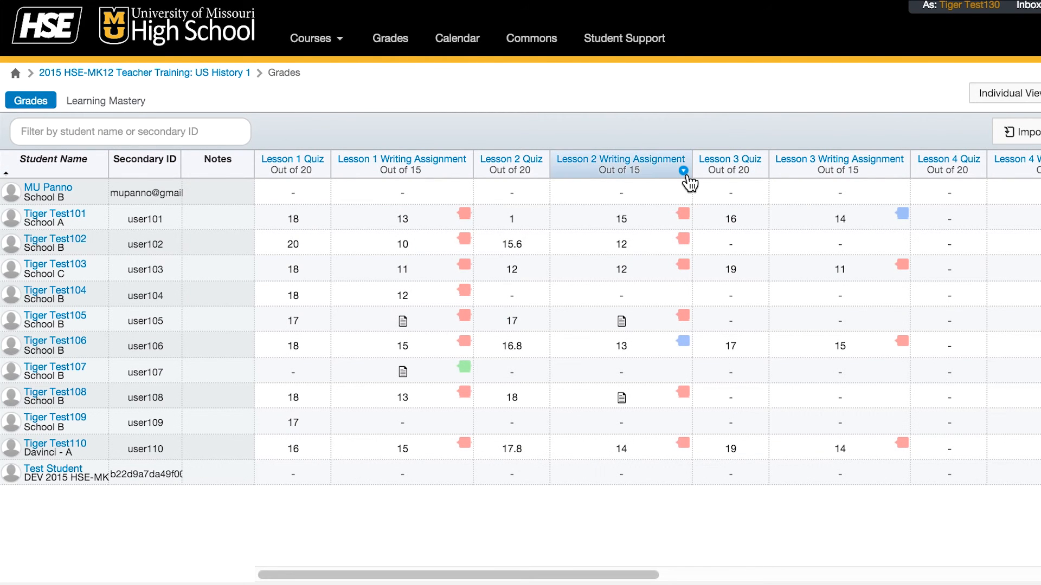
{"action": "left_click", "coordinate": [684, 172]}
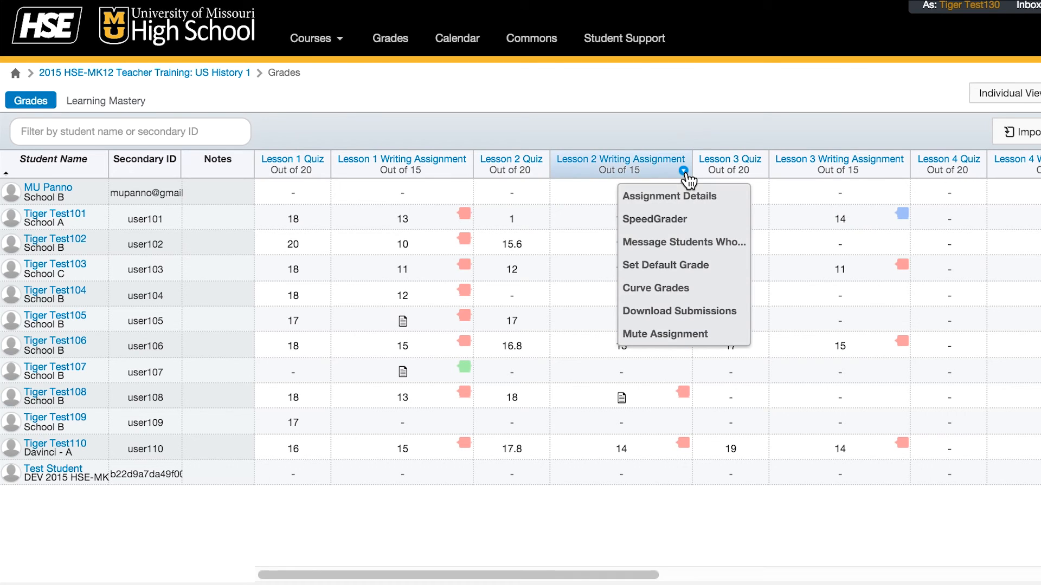
{"action": "left_click", "coordinate": [677, 220]}
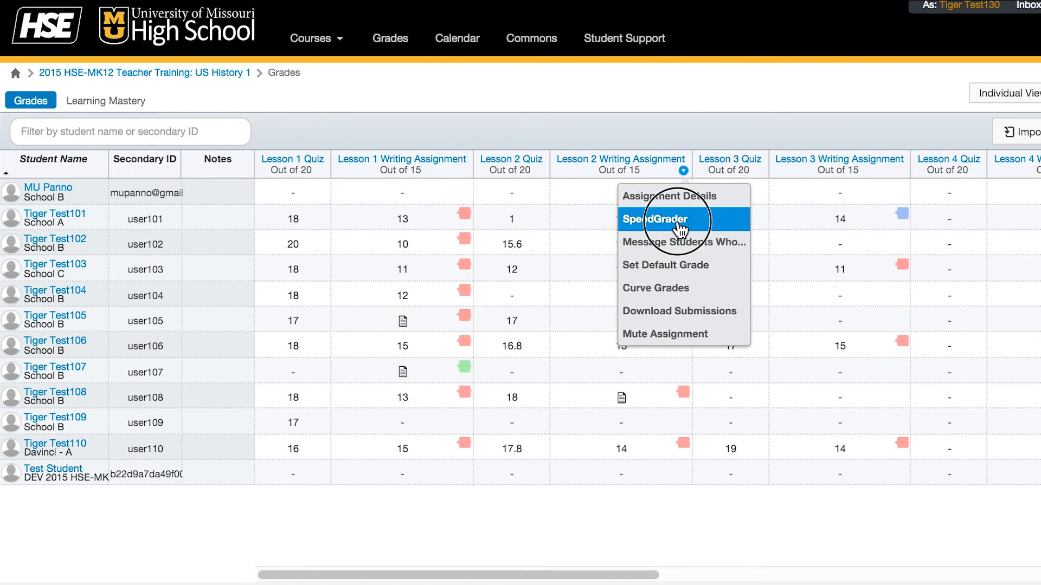